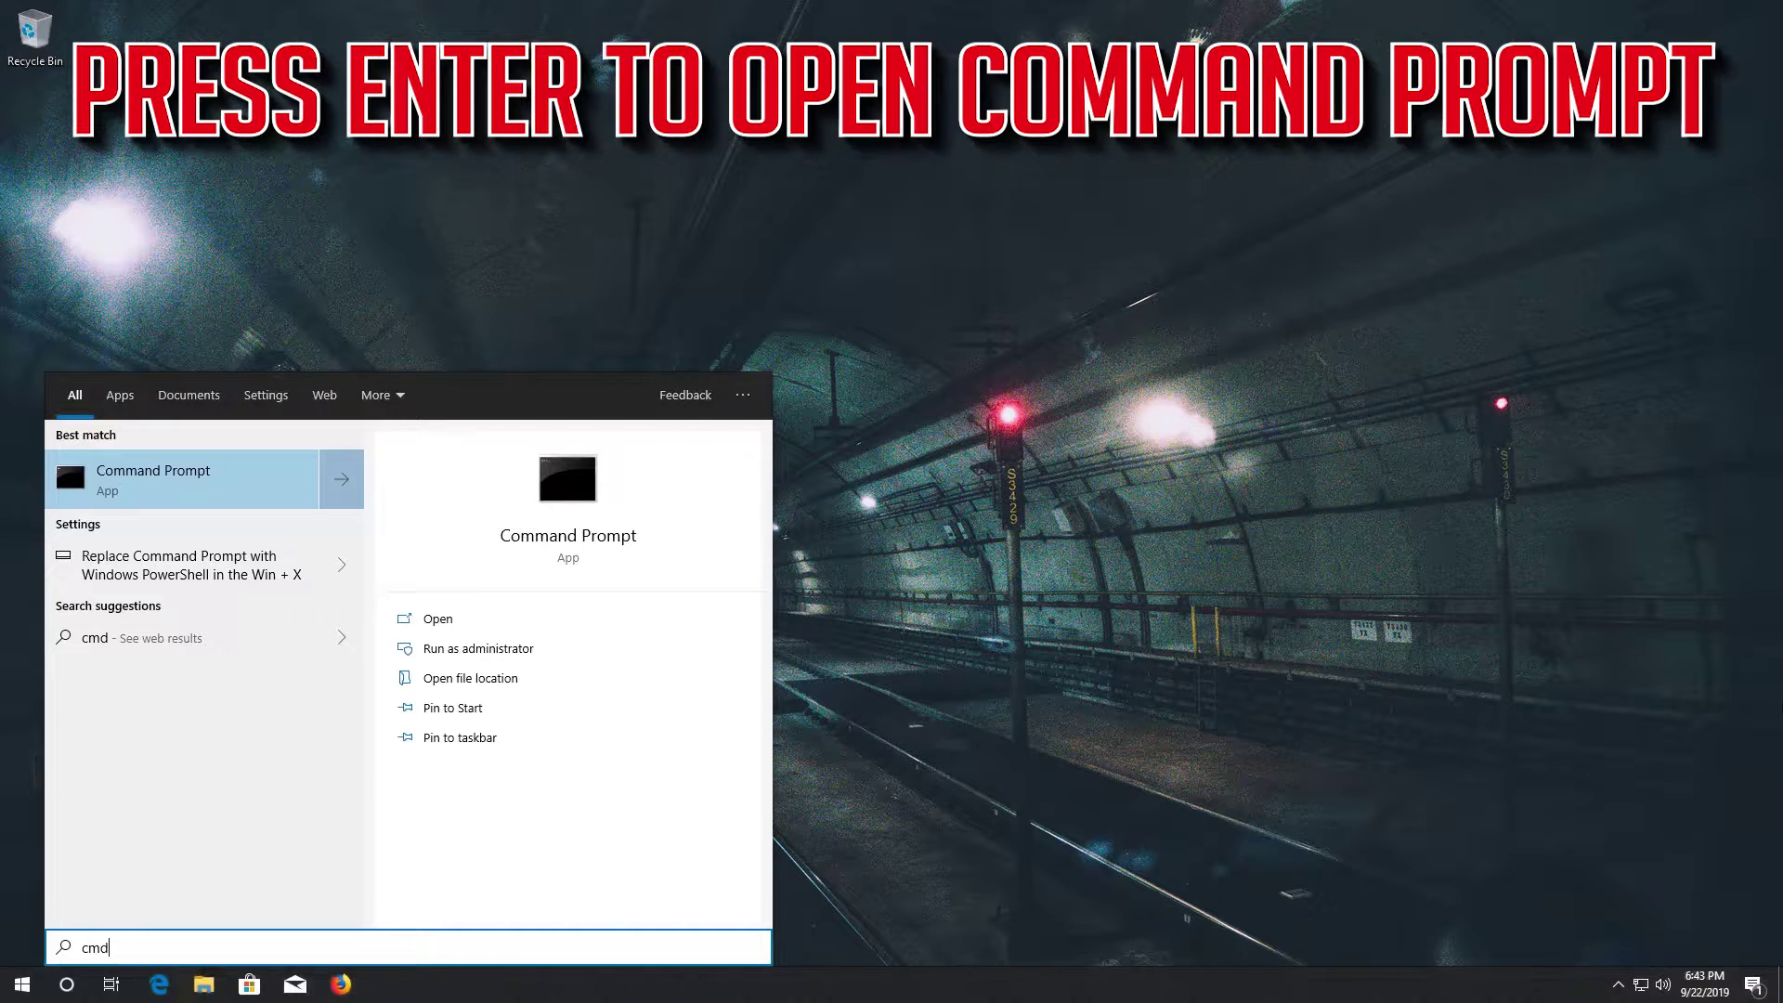
- Open Command Prompt from Start search and enter devmgmt.msc at its prompt
key(Return)
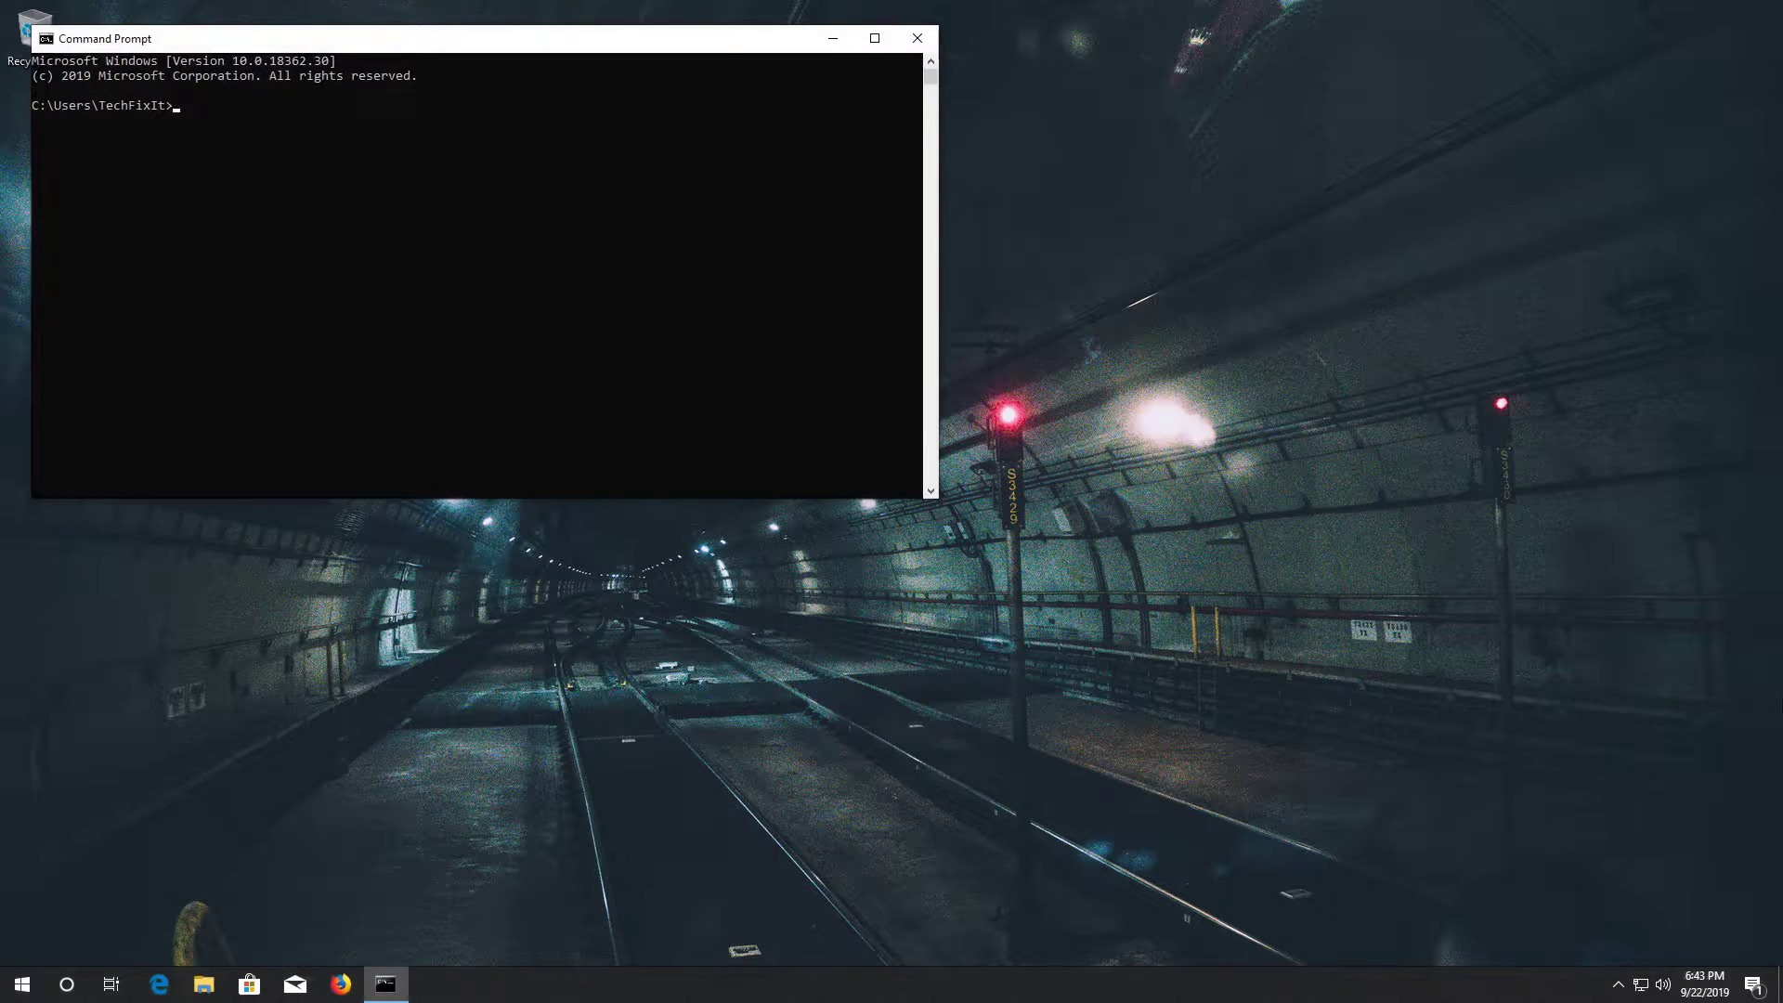
text(dev)
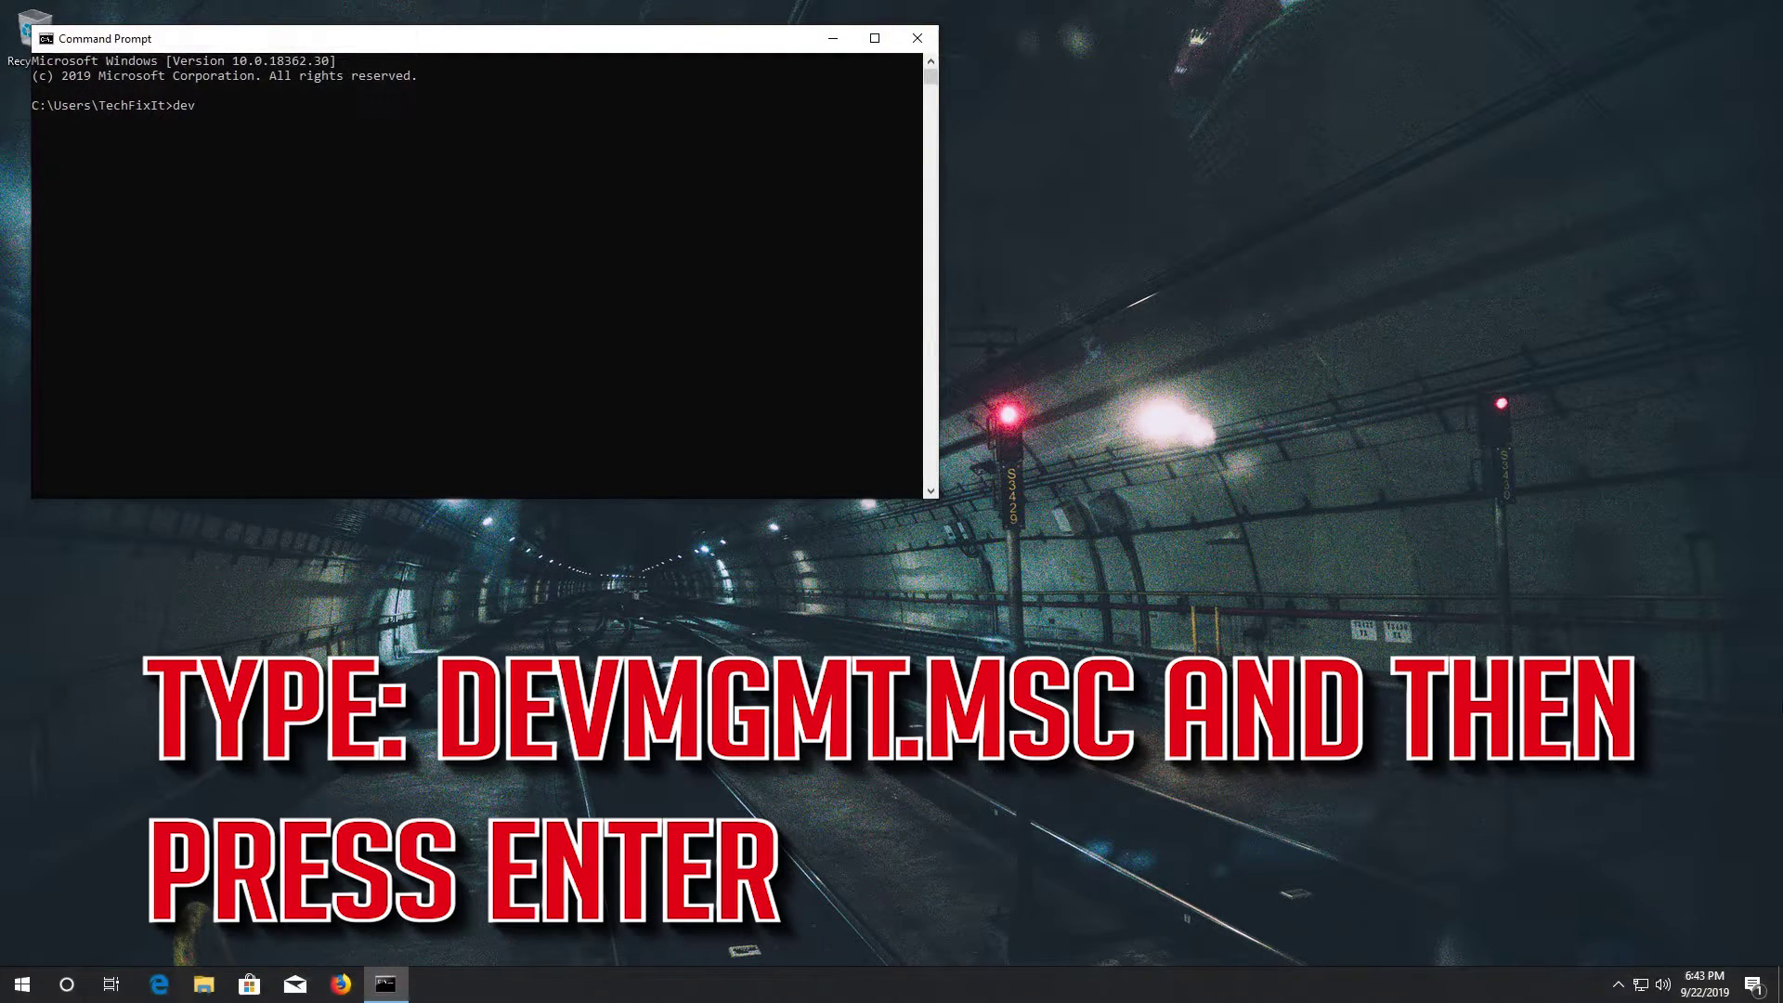
text(mgmt.msc)
- Launch Device Manager and select Microsoft PS/2 Mouse under the expanded Mice and other pointing devices
key(Return)
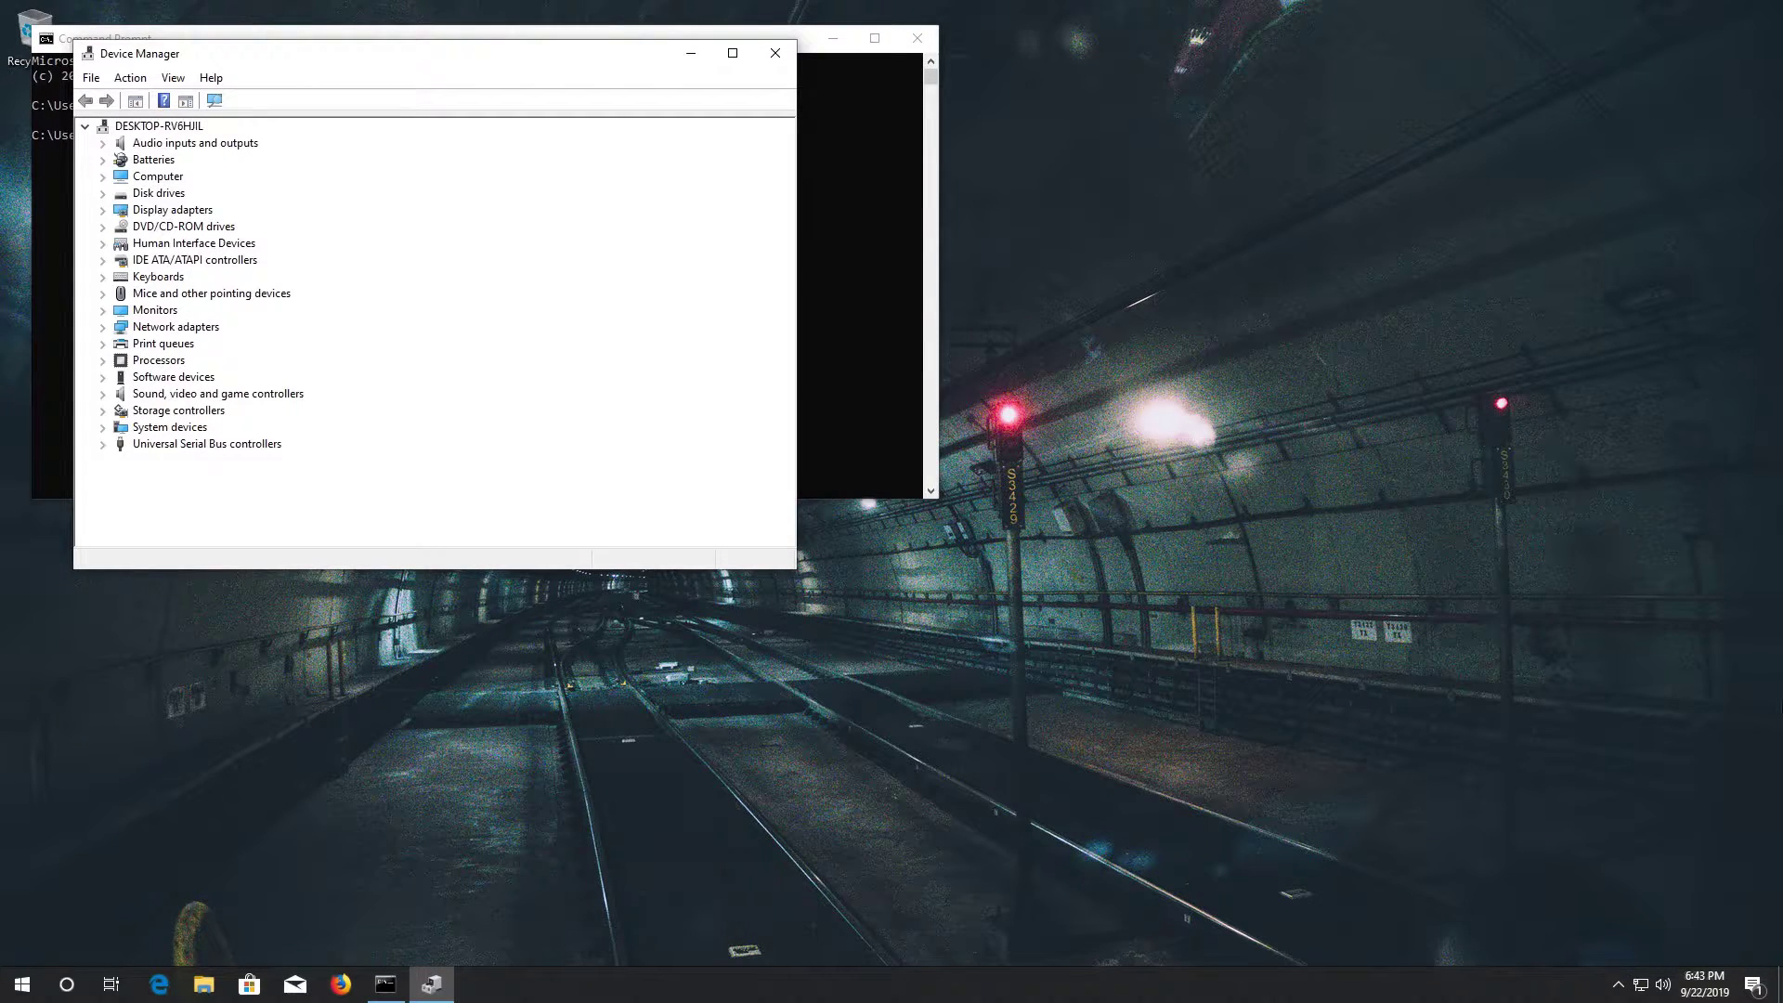
key(Tab)
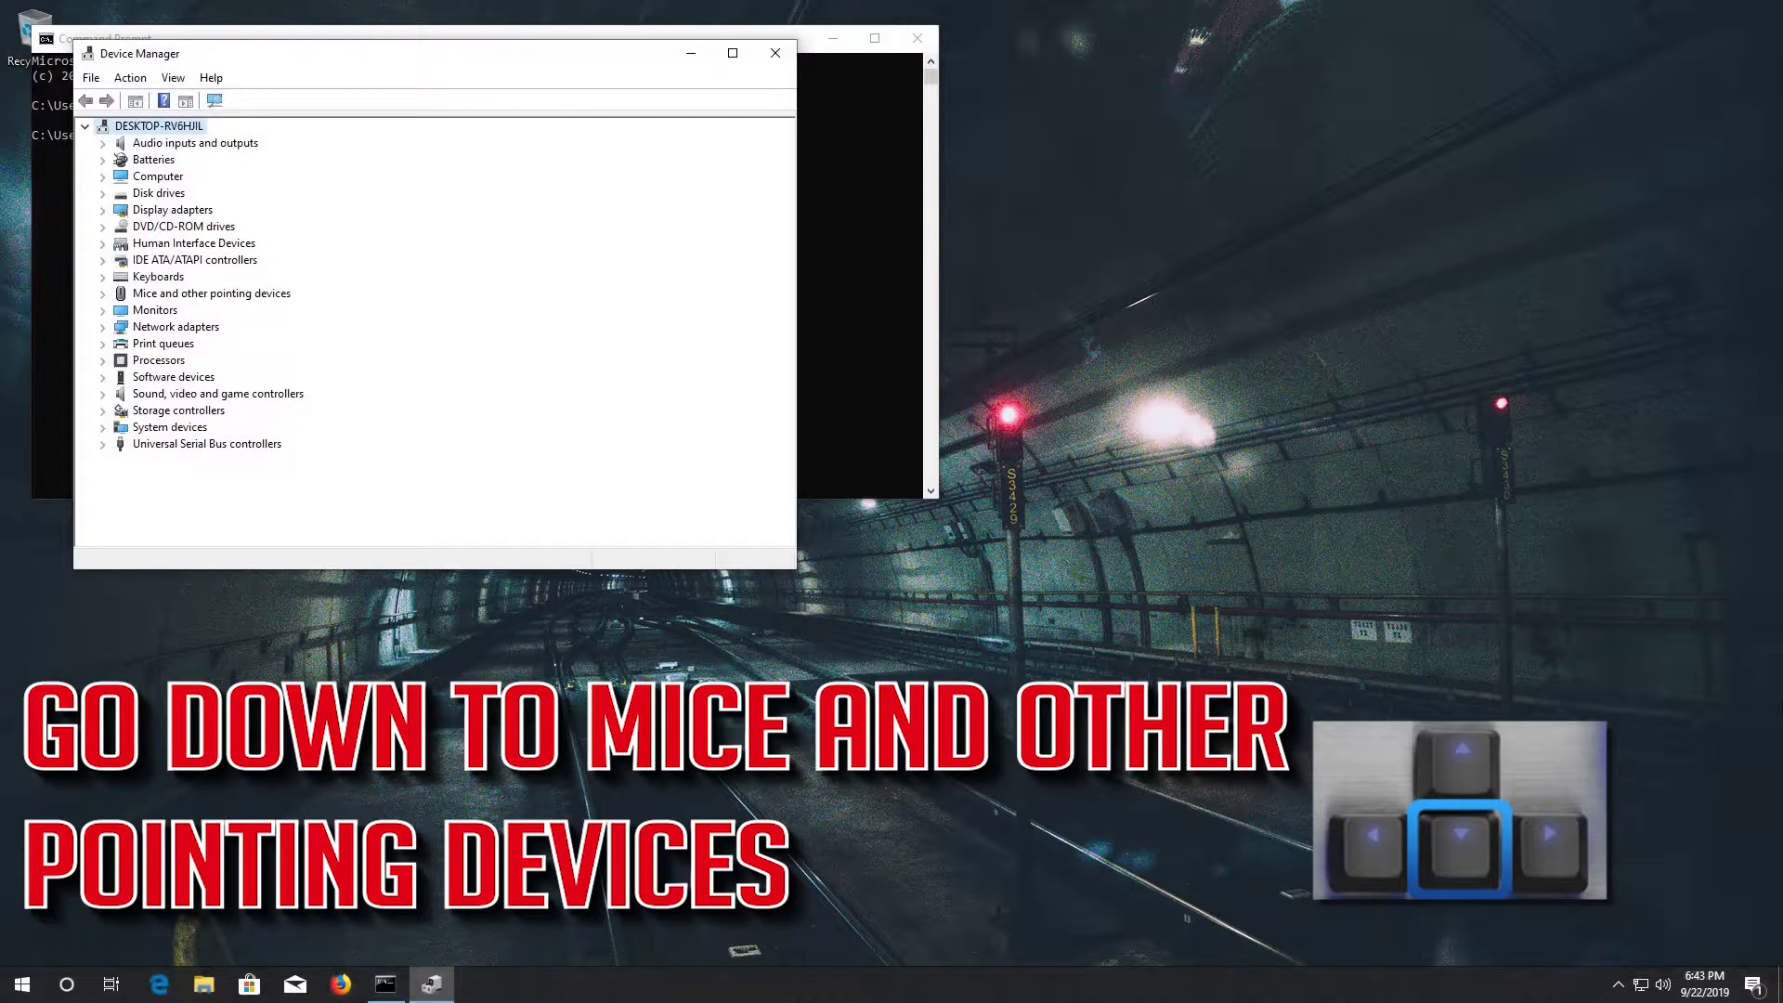
key(Down)
key(Down)
key(Down)
key(Down)
key(Down)
key(Down)
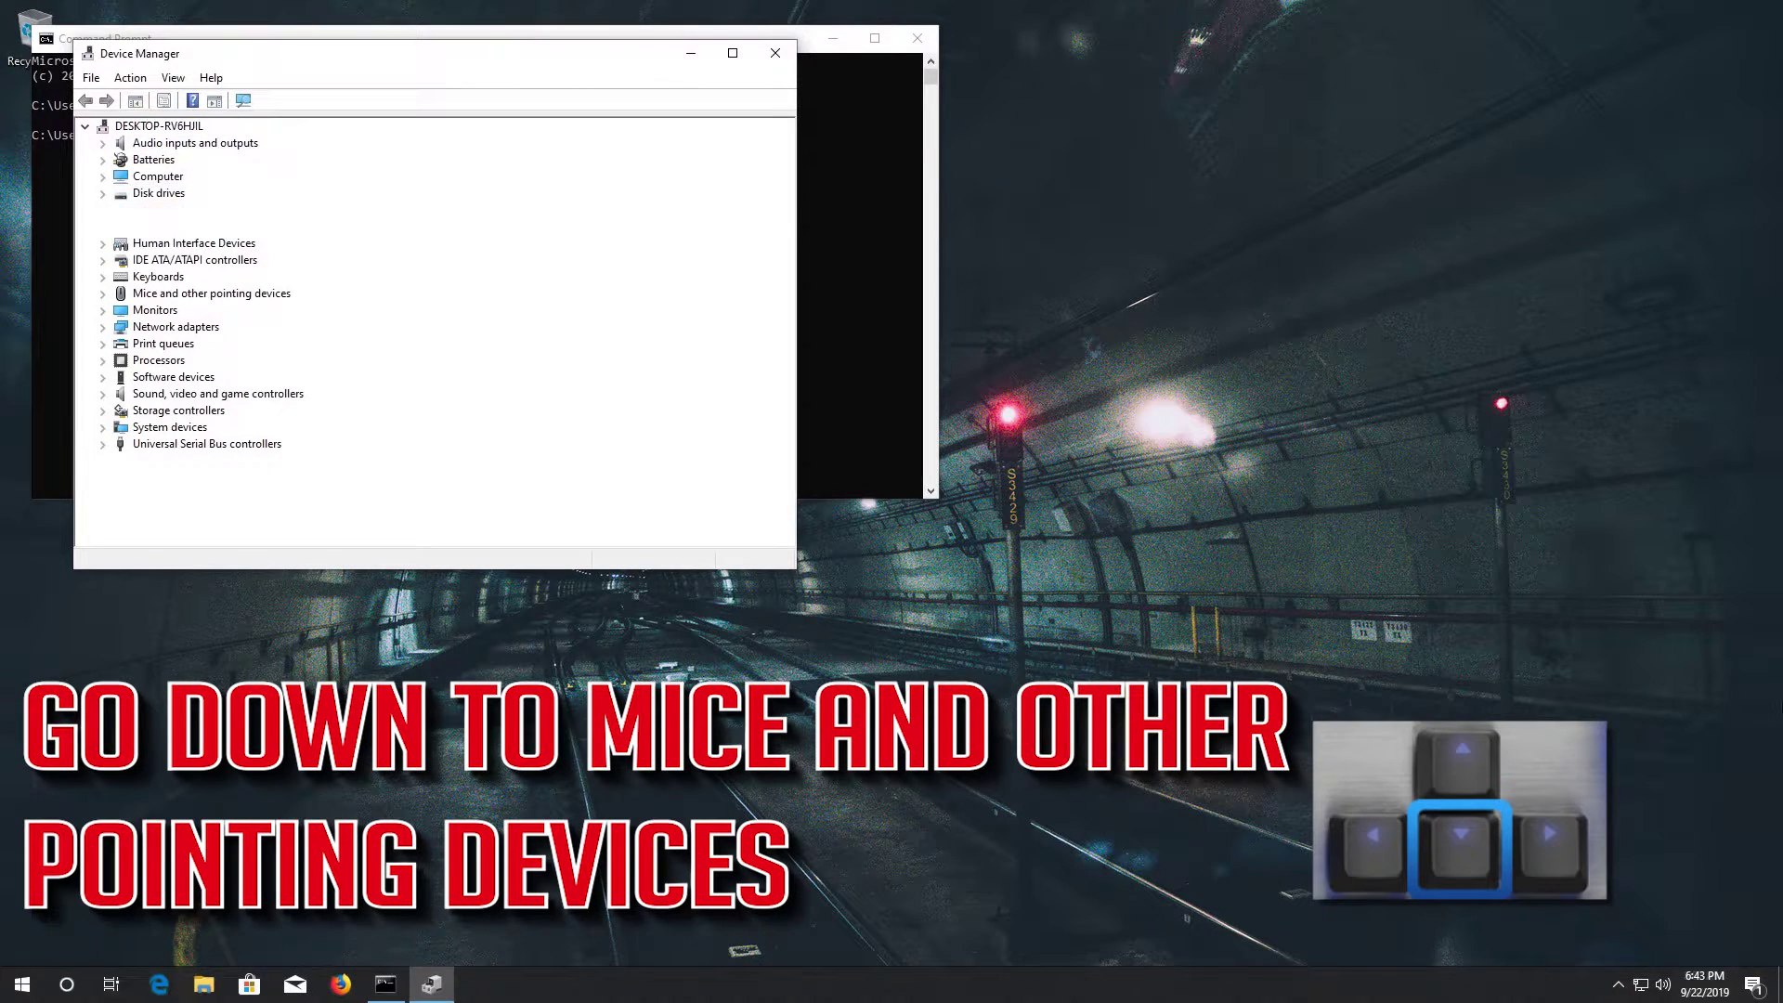
key(Down)
key(Down)
key(Down)
key(Down)
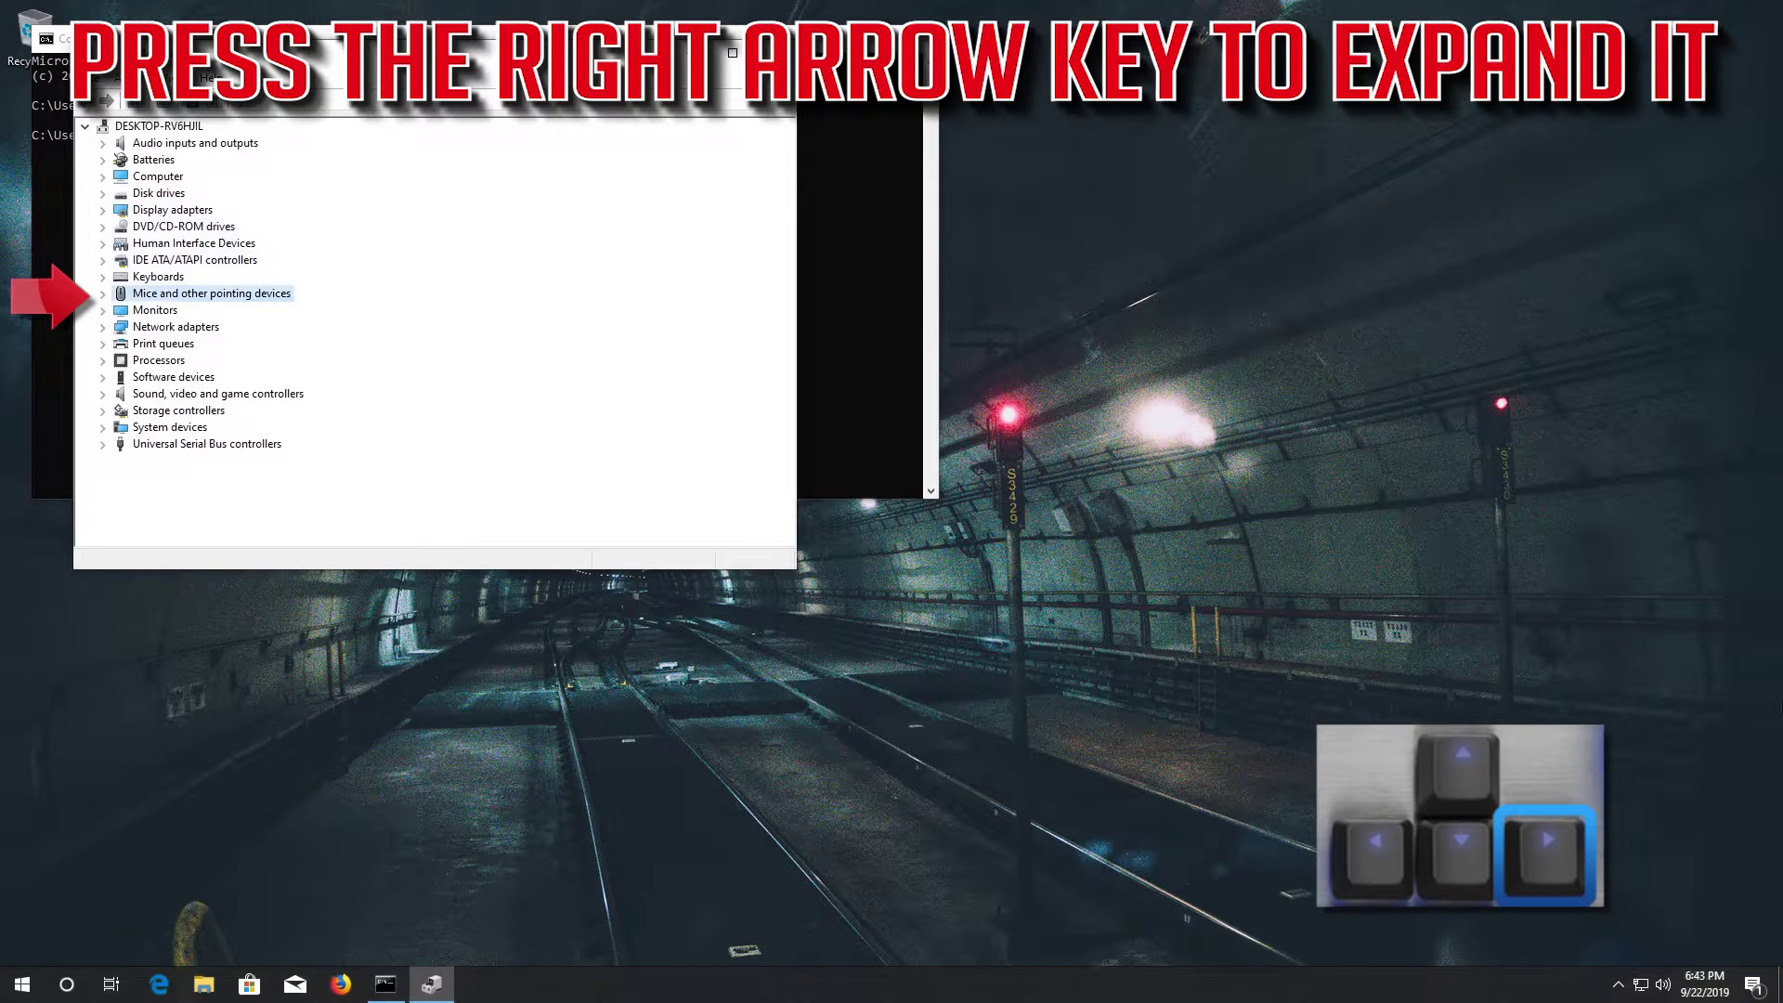
key(Right)
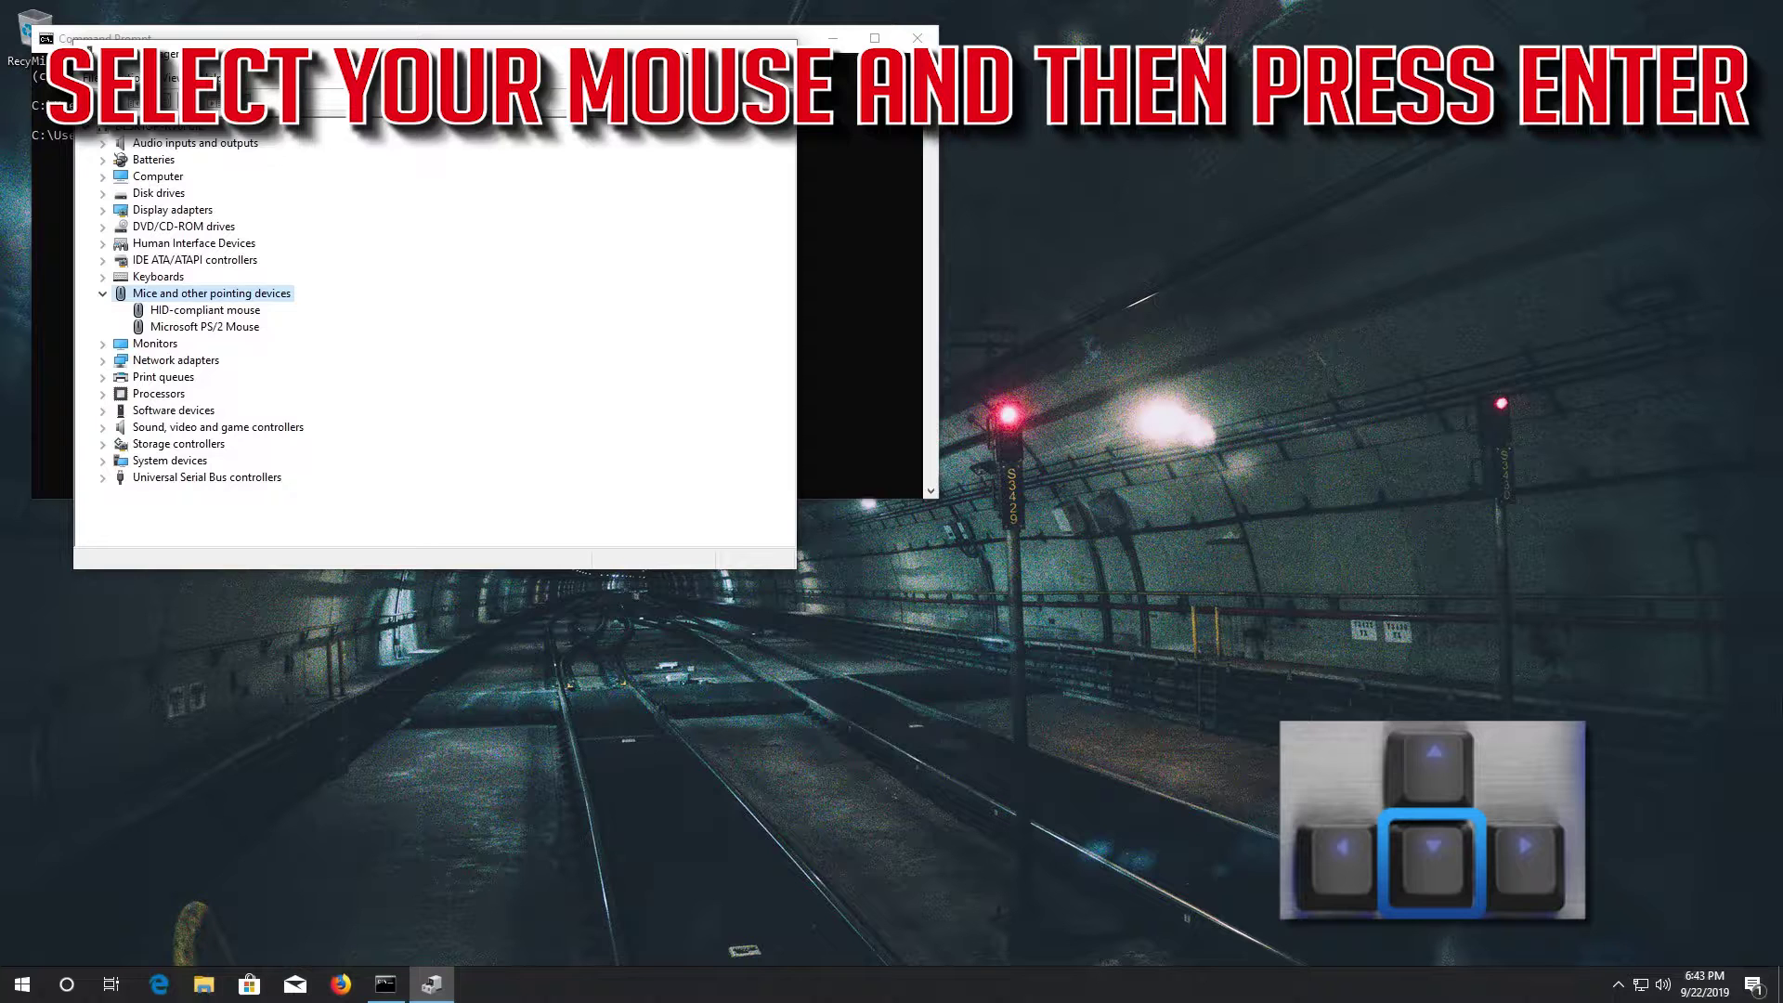
key(Down)
key(Down)
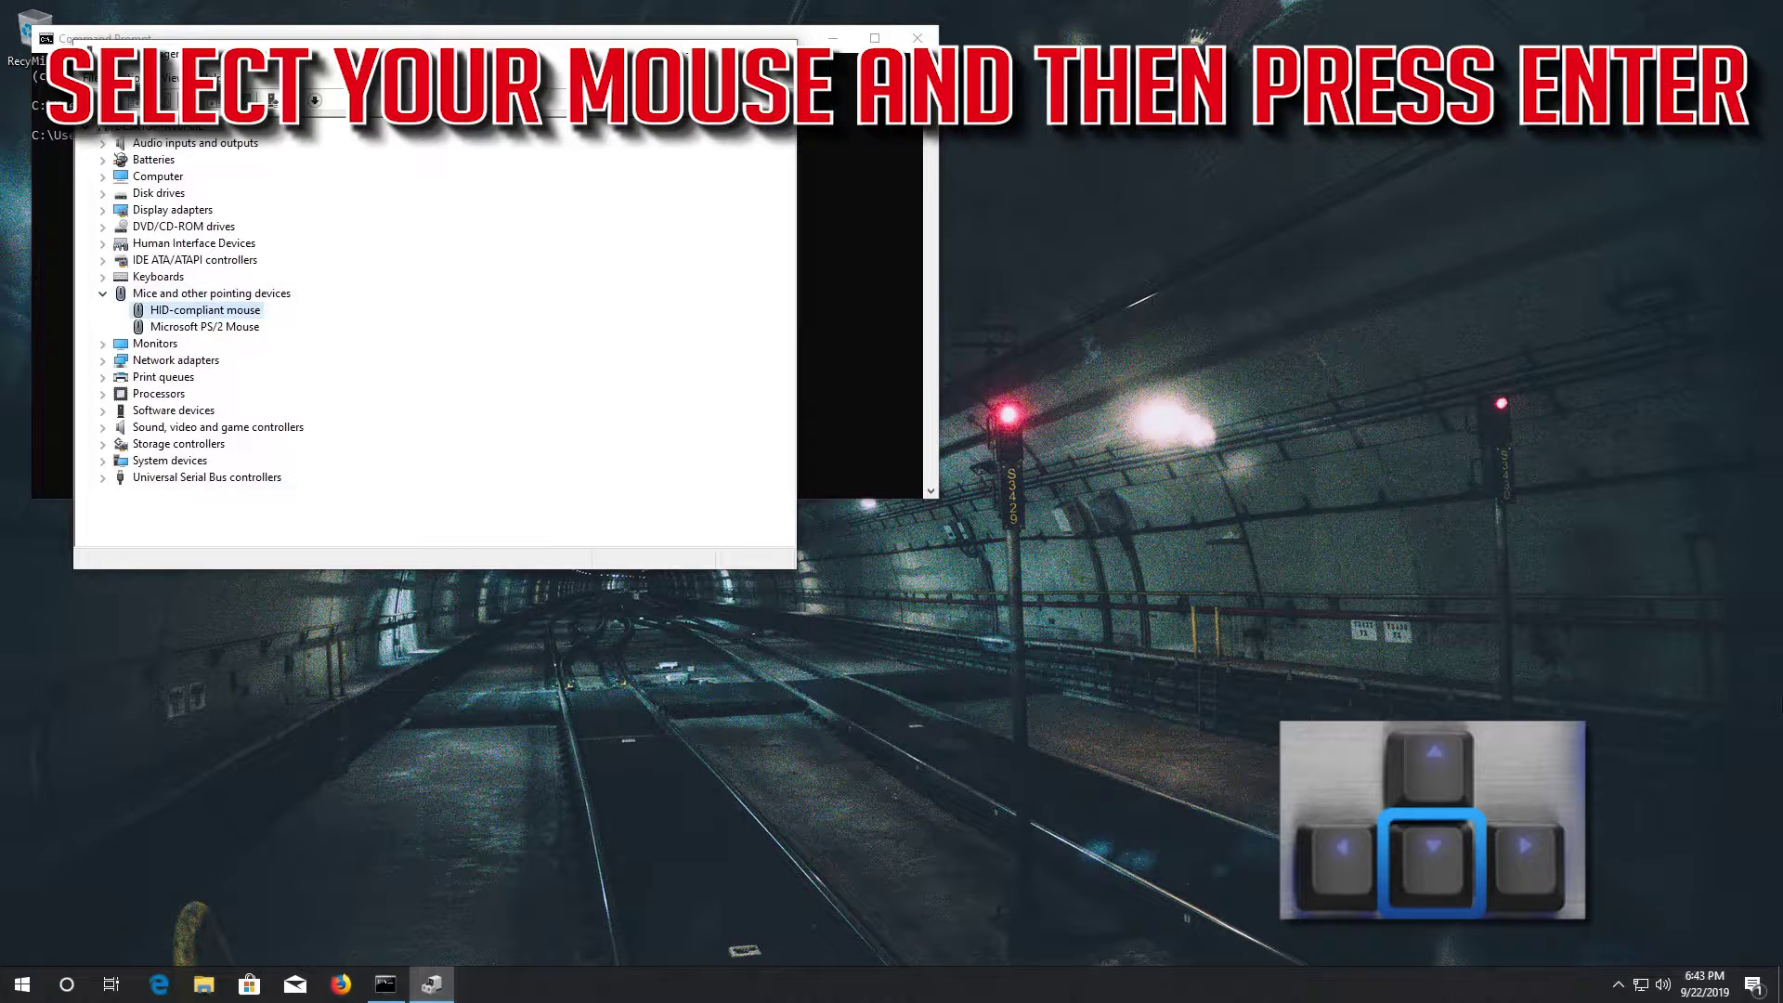
- Open Microsoft PS/2 Mouse properties to its Driver page: Microsoft, 6/21/2006, version 10.0.18362.1
key(Return)
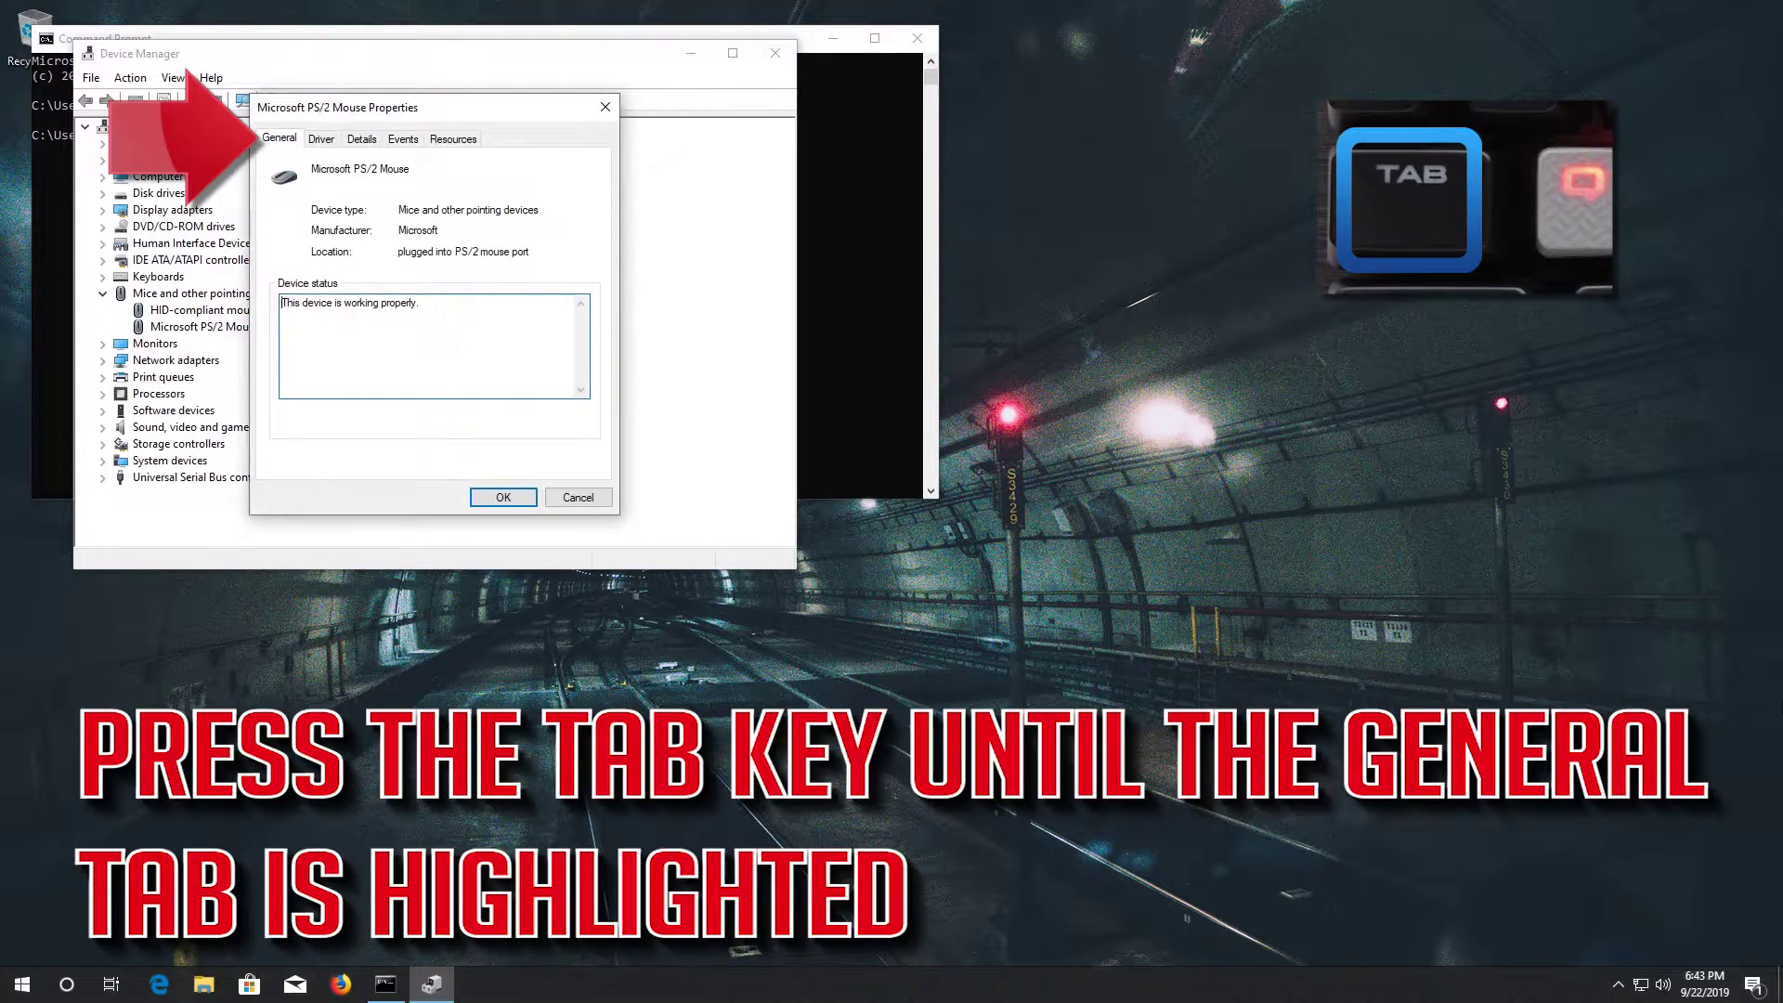
key(Tab)
key(Tab)
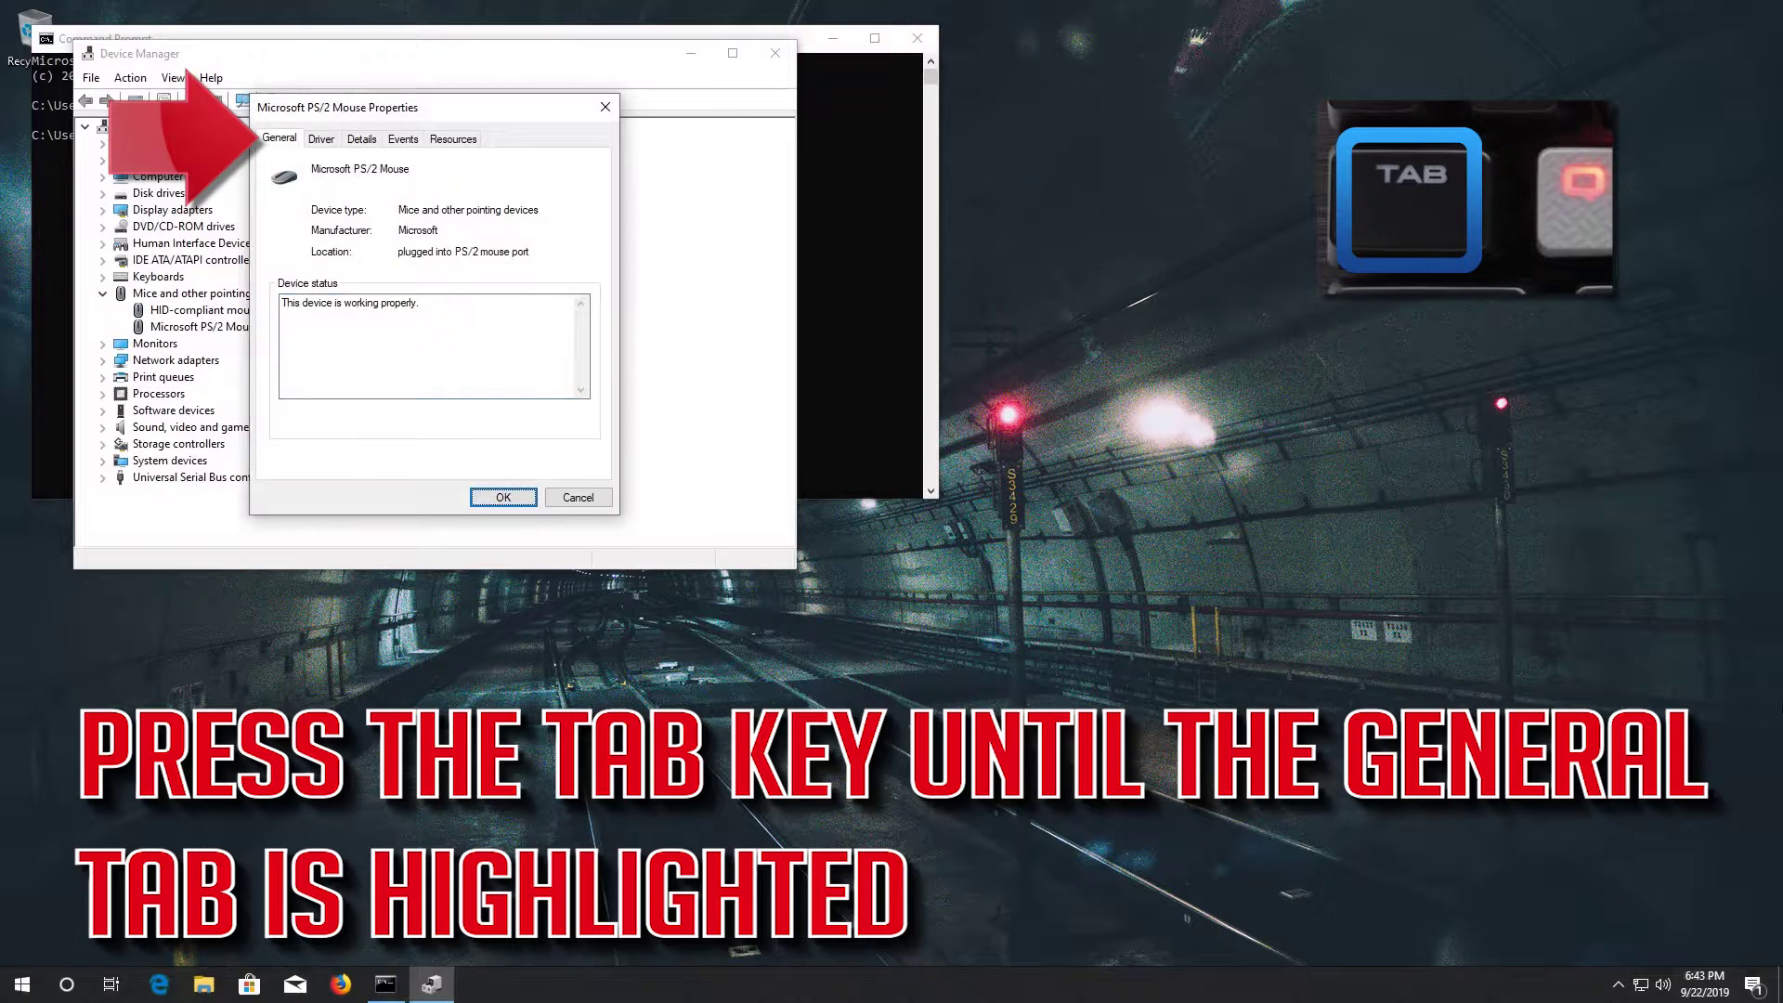
key(Tab)
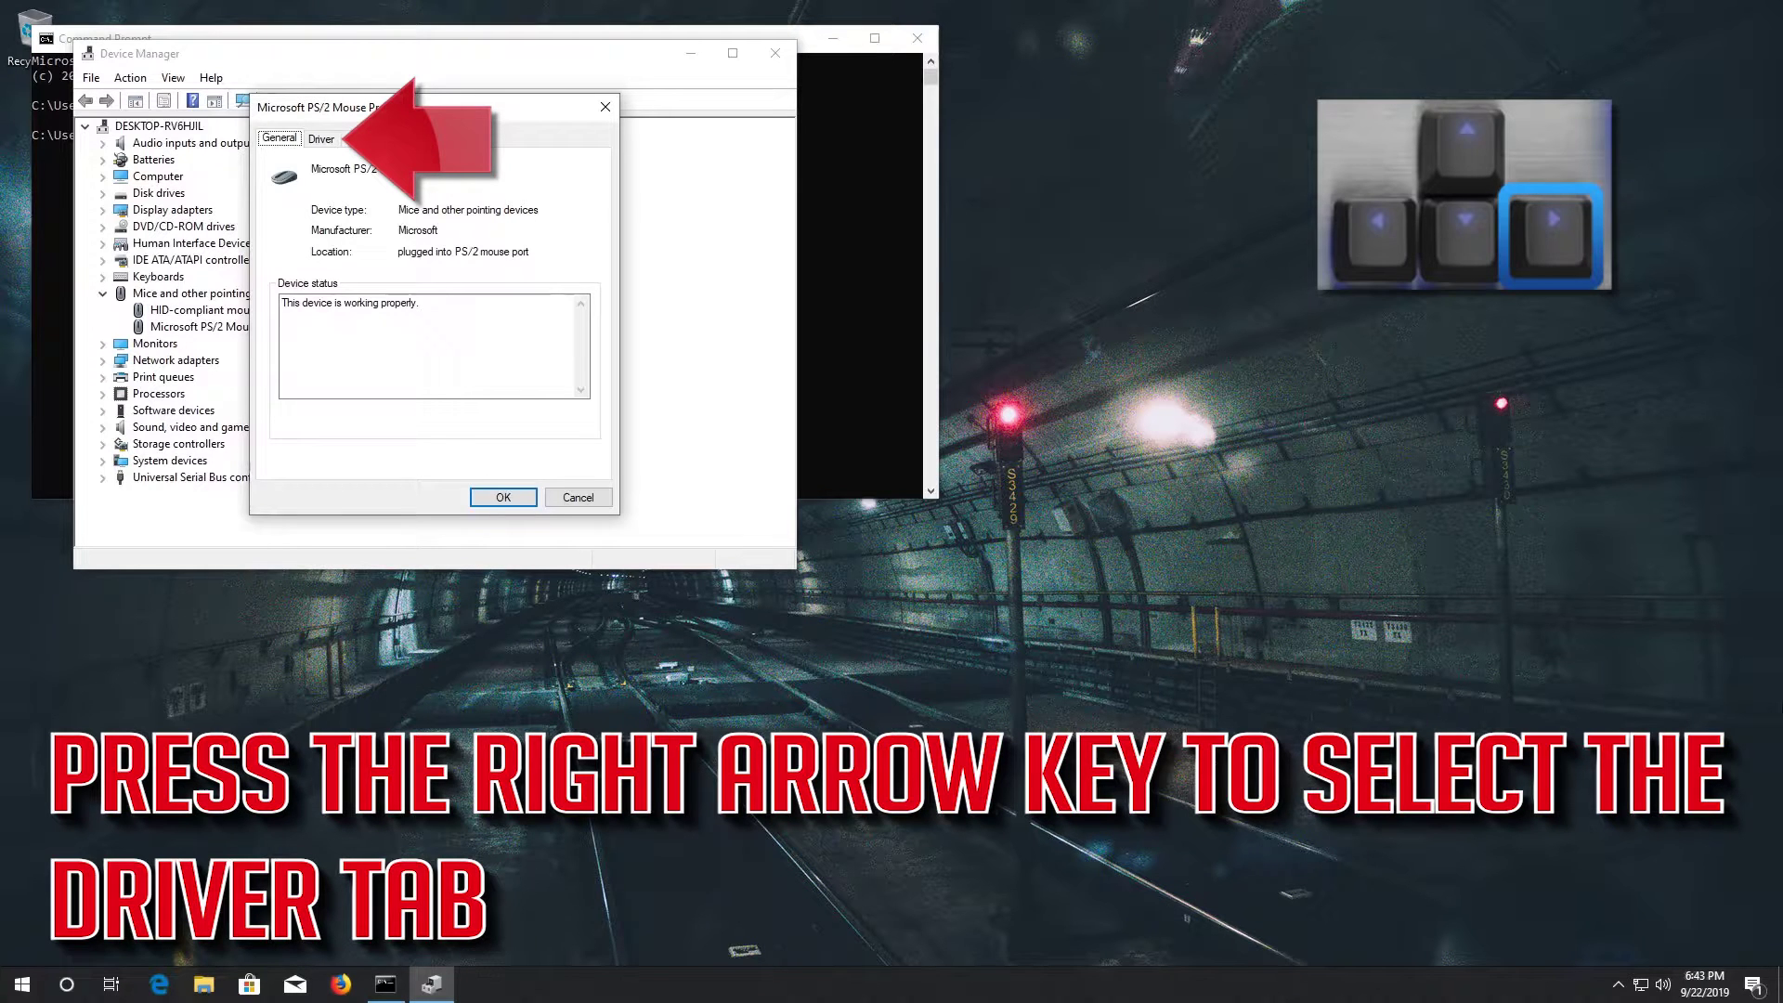
key(Right)
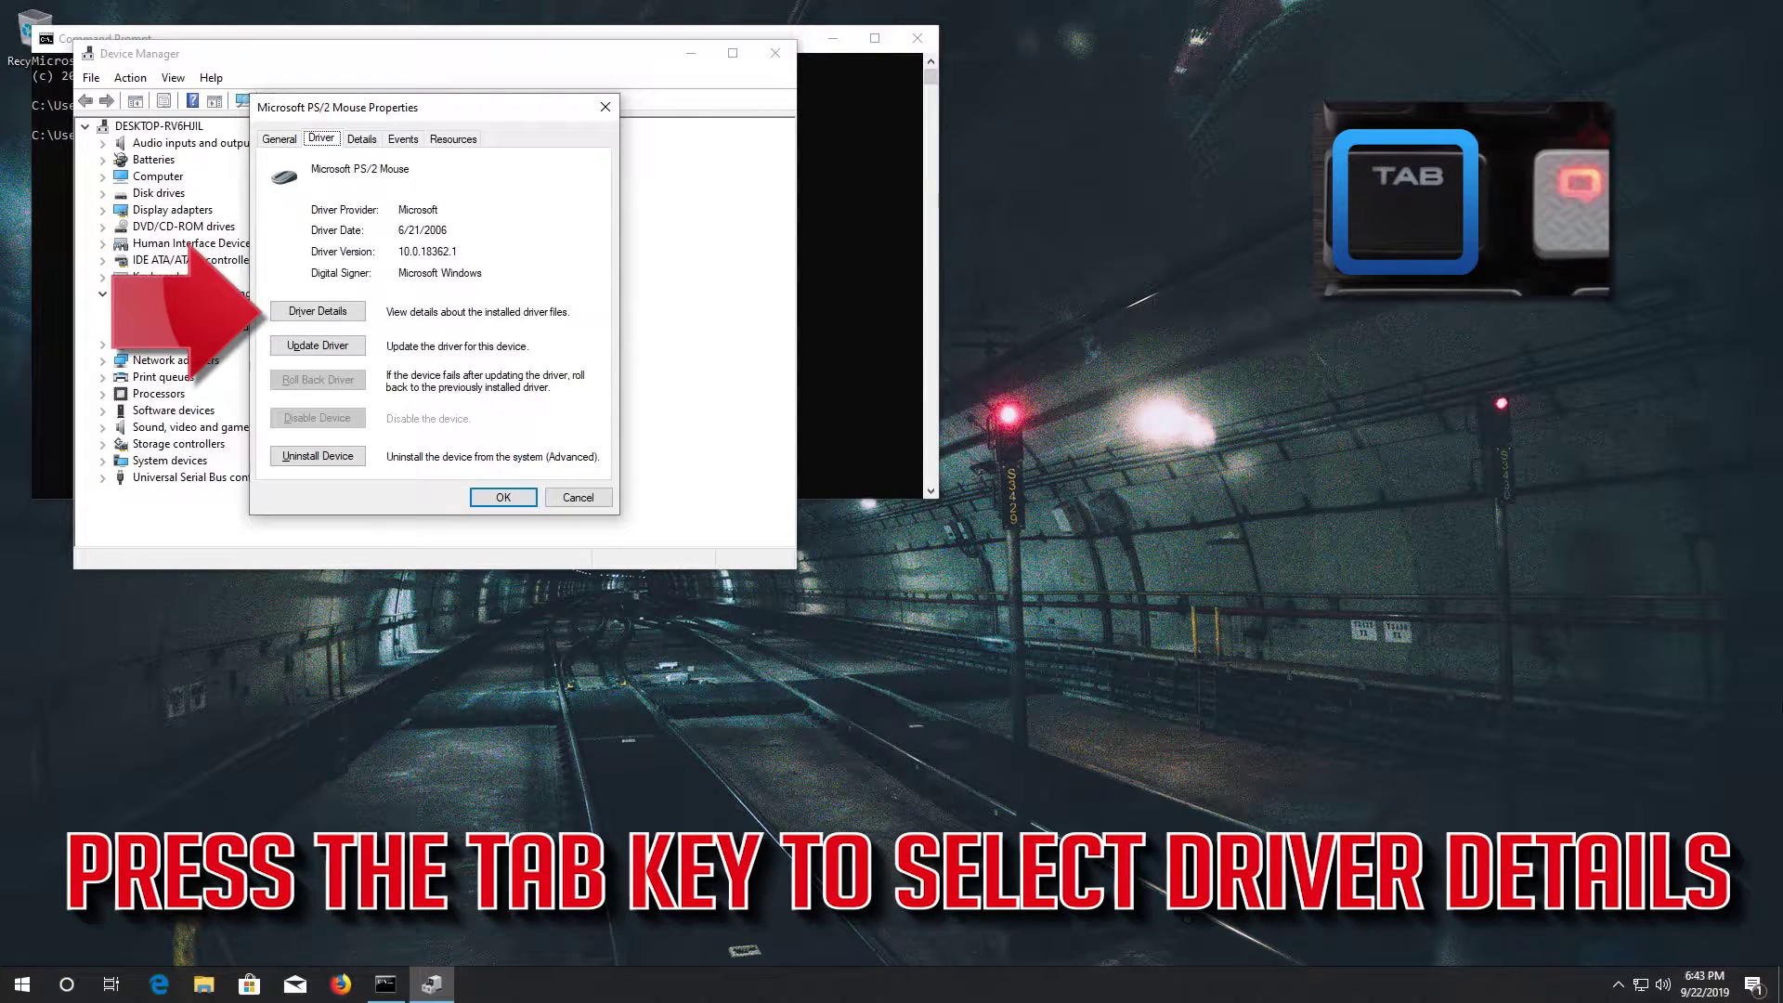
key(Tab)
key(Down)
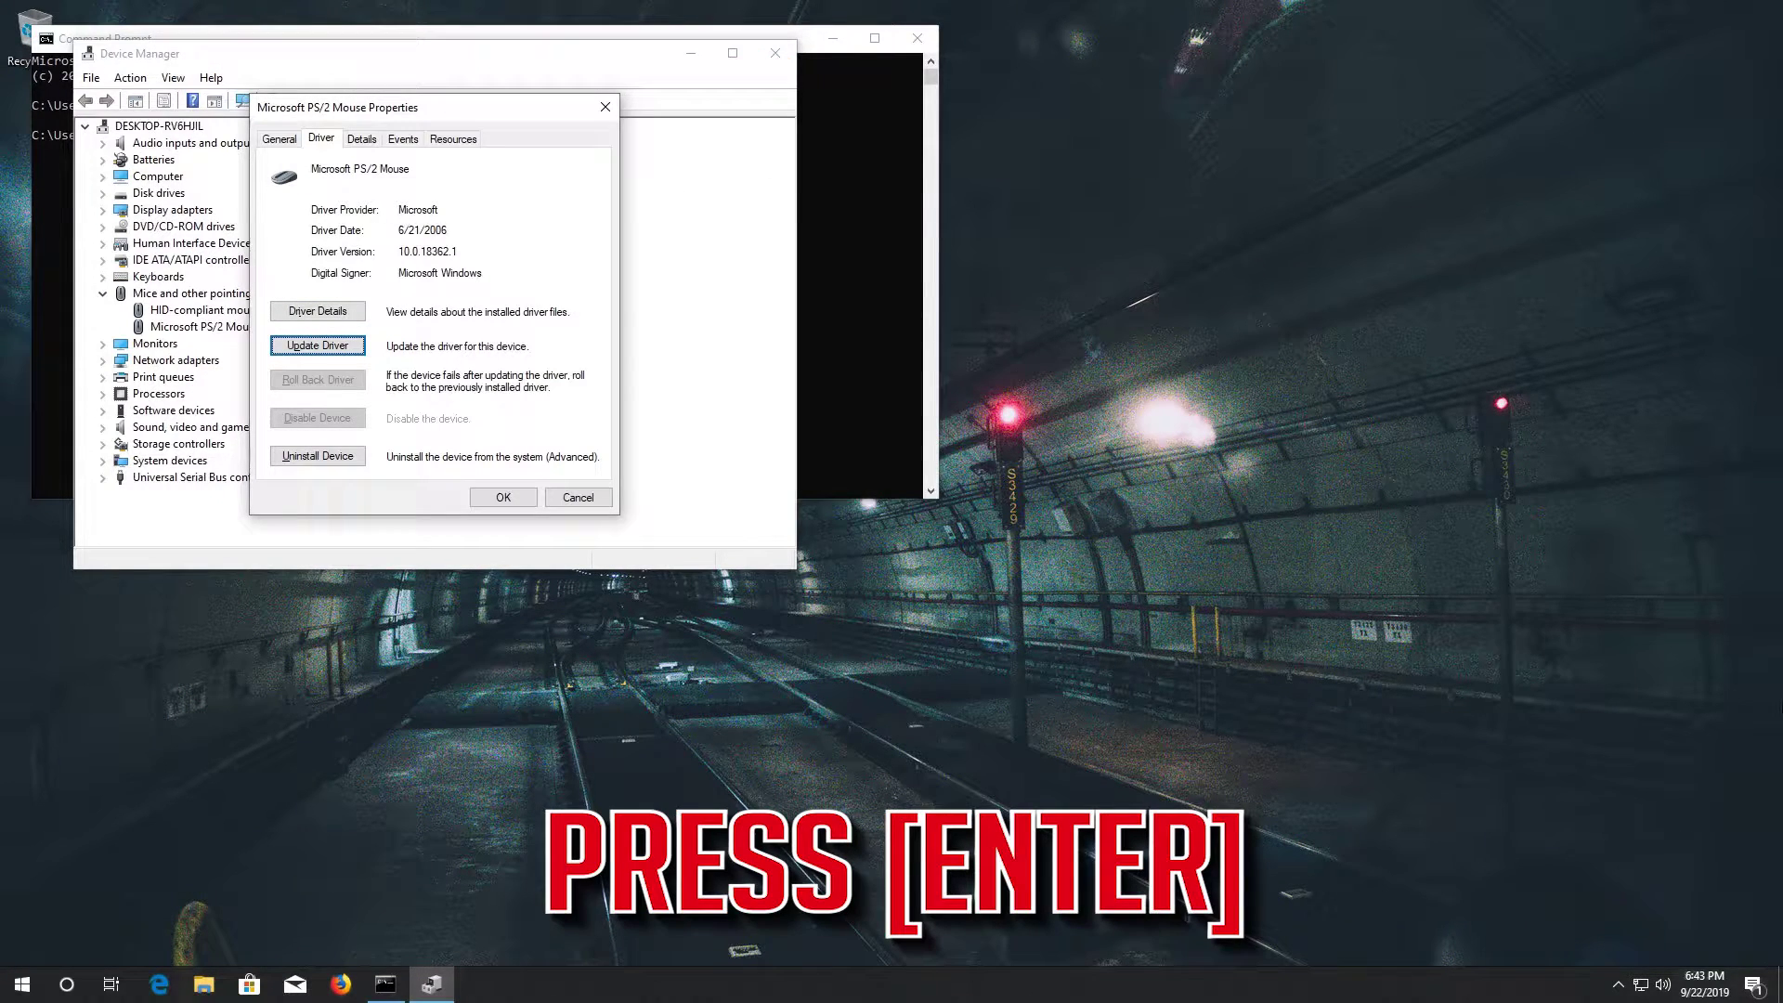
- Start the Update Driver wizard for the Microsoft PS/2 Mouse
key(Return)
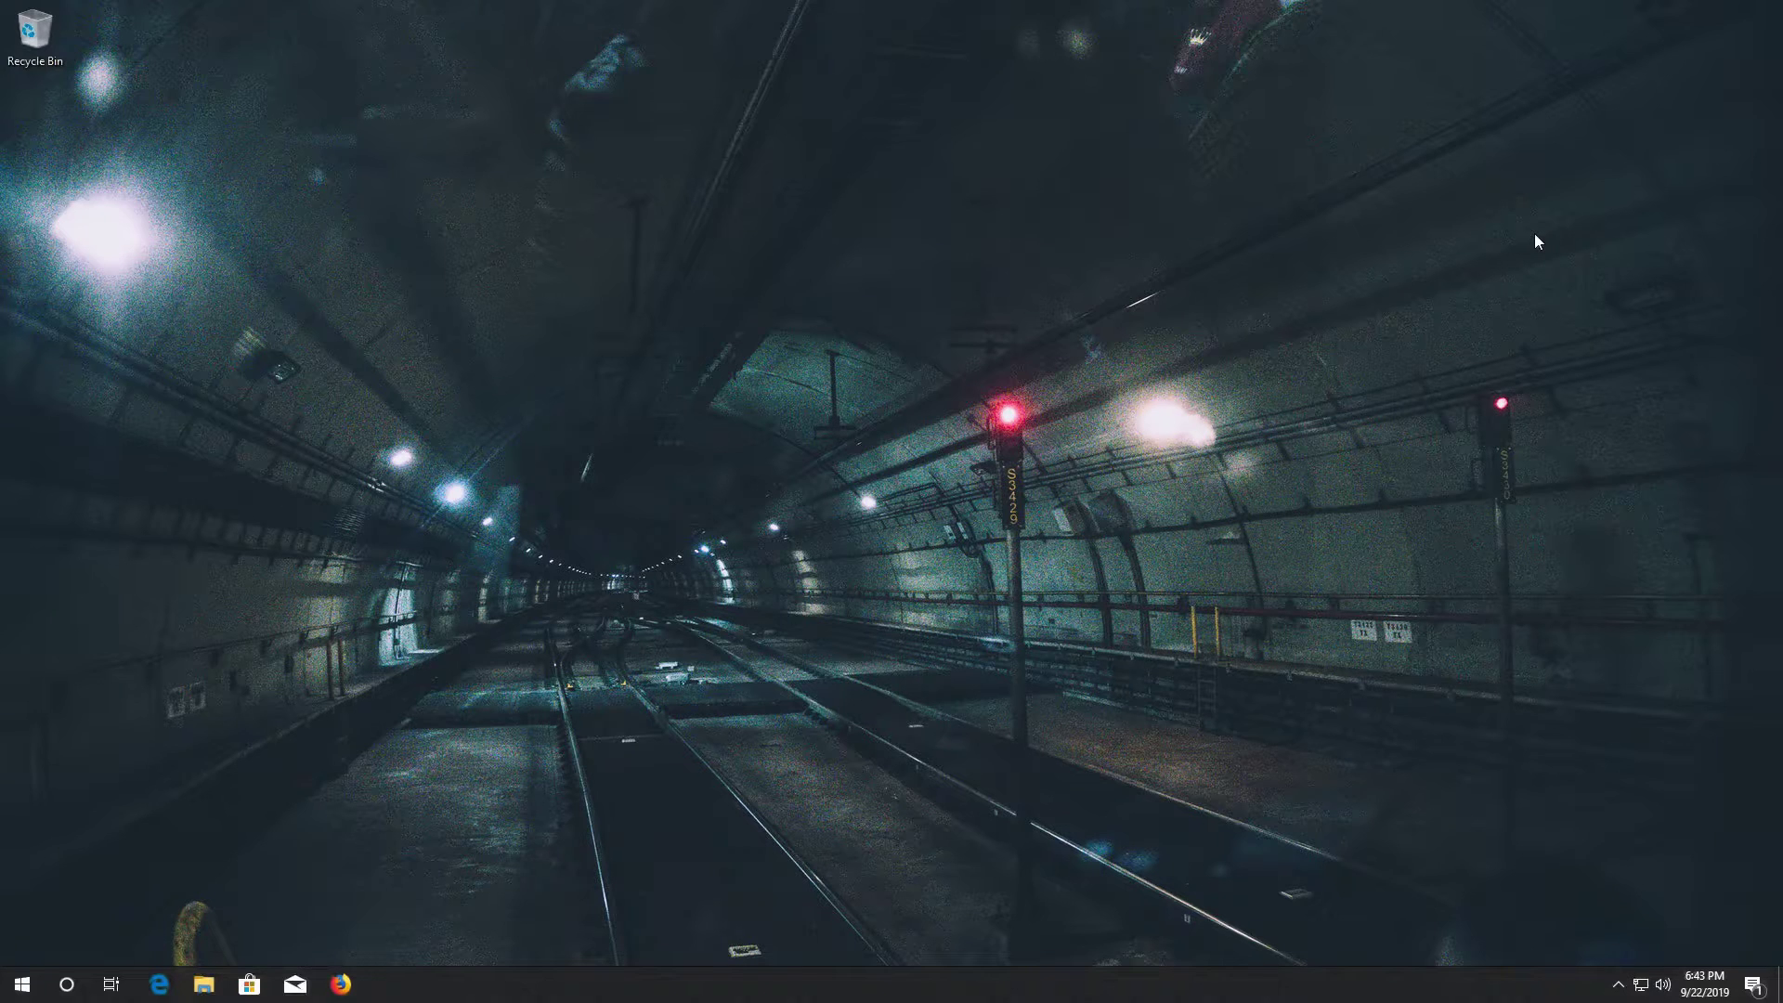
- Launch regedit from Start search and select Yes on the User Account Control prompt
key(super)
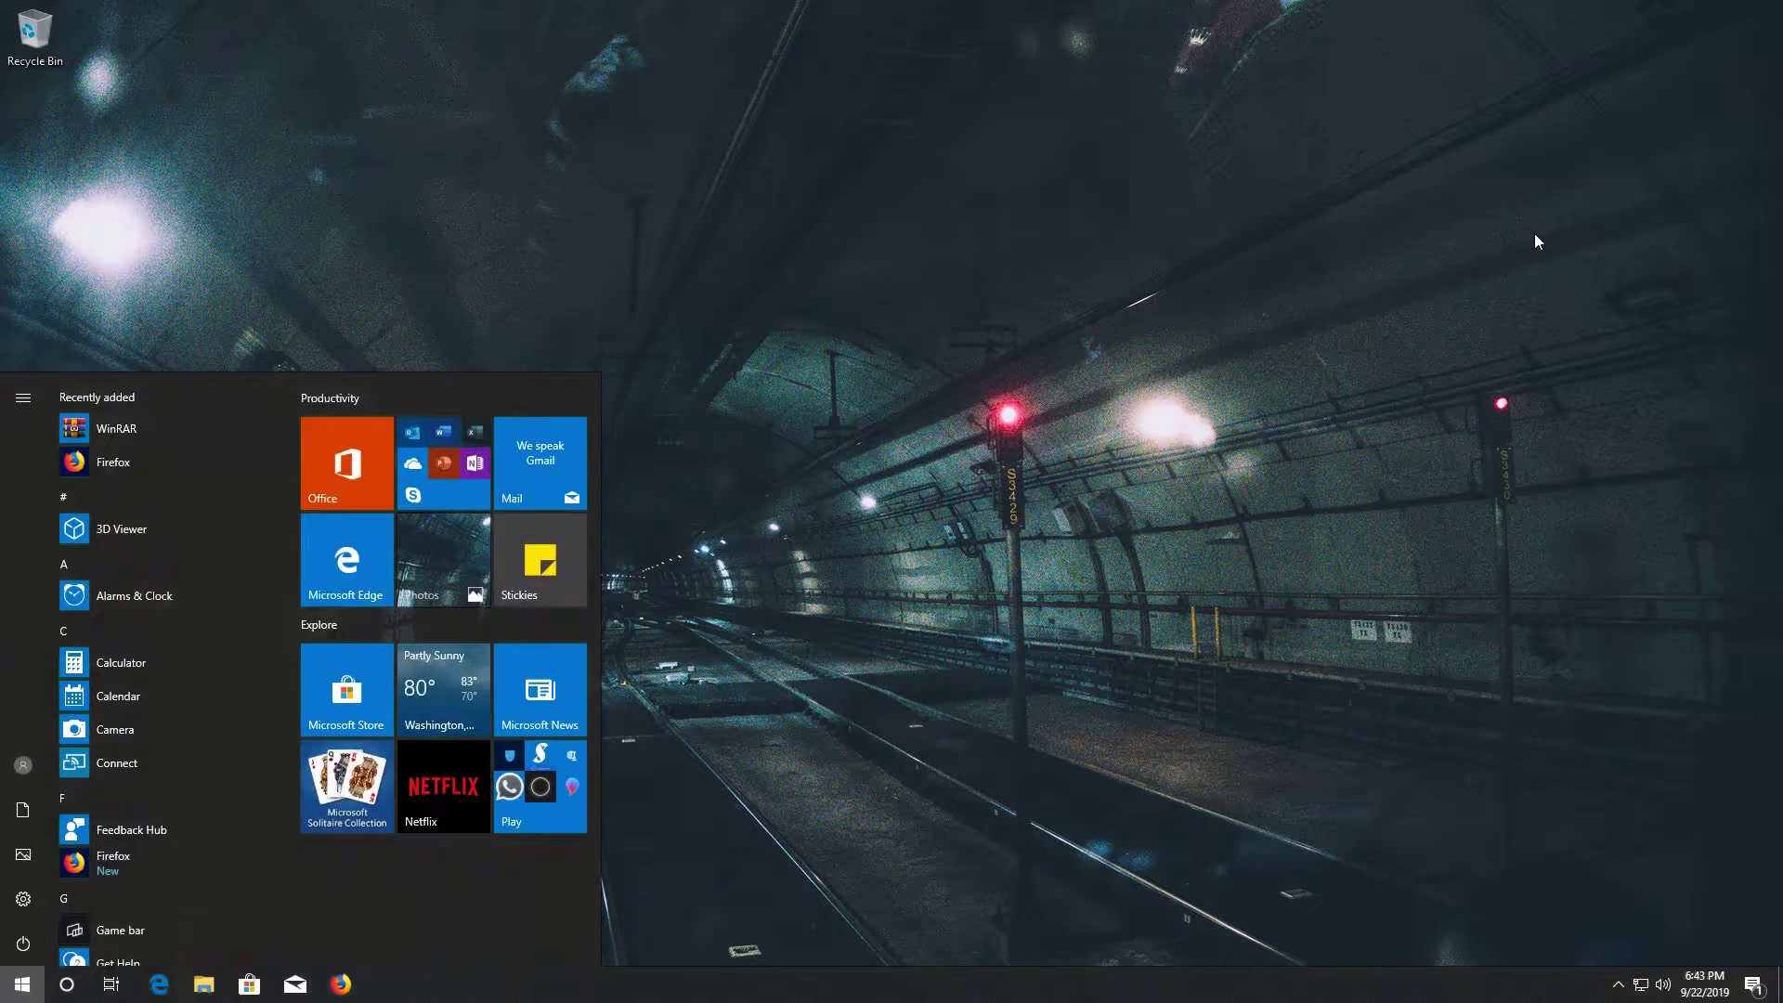
text(regedit)
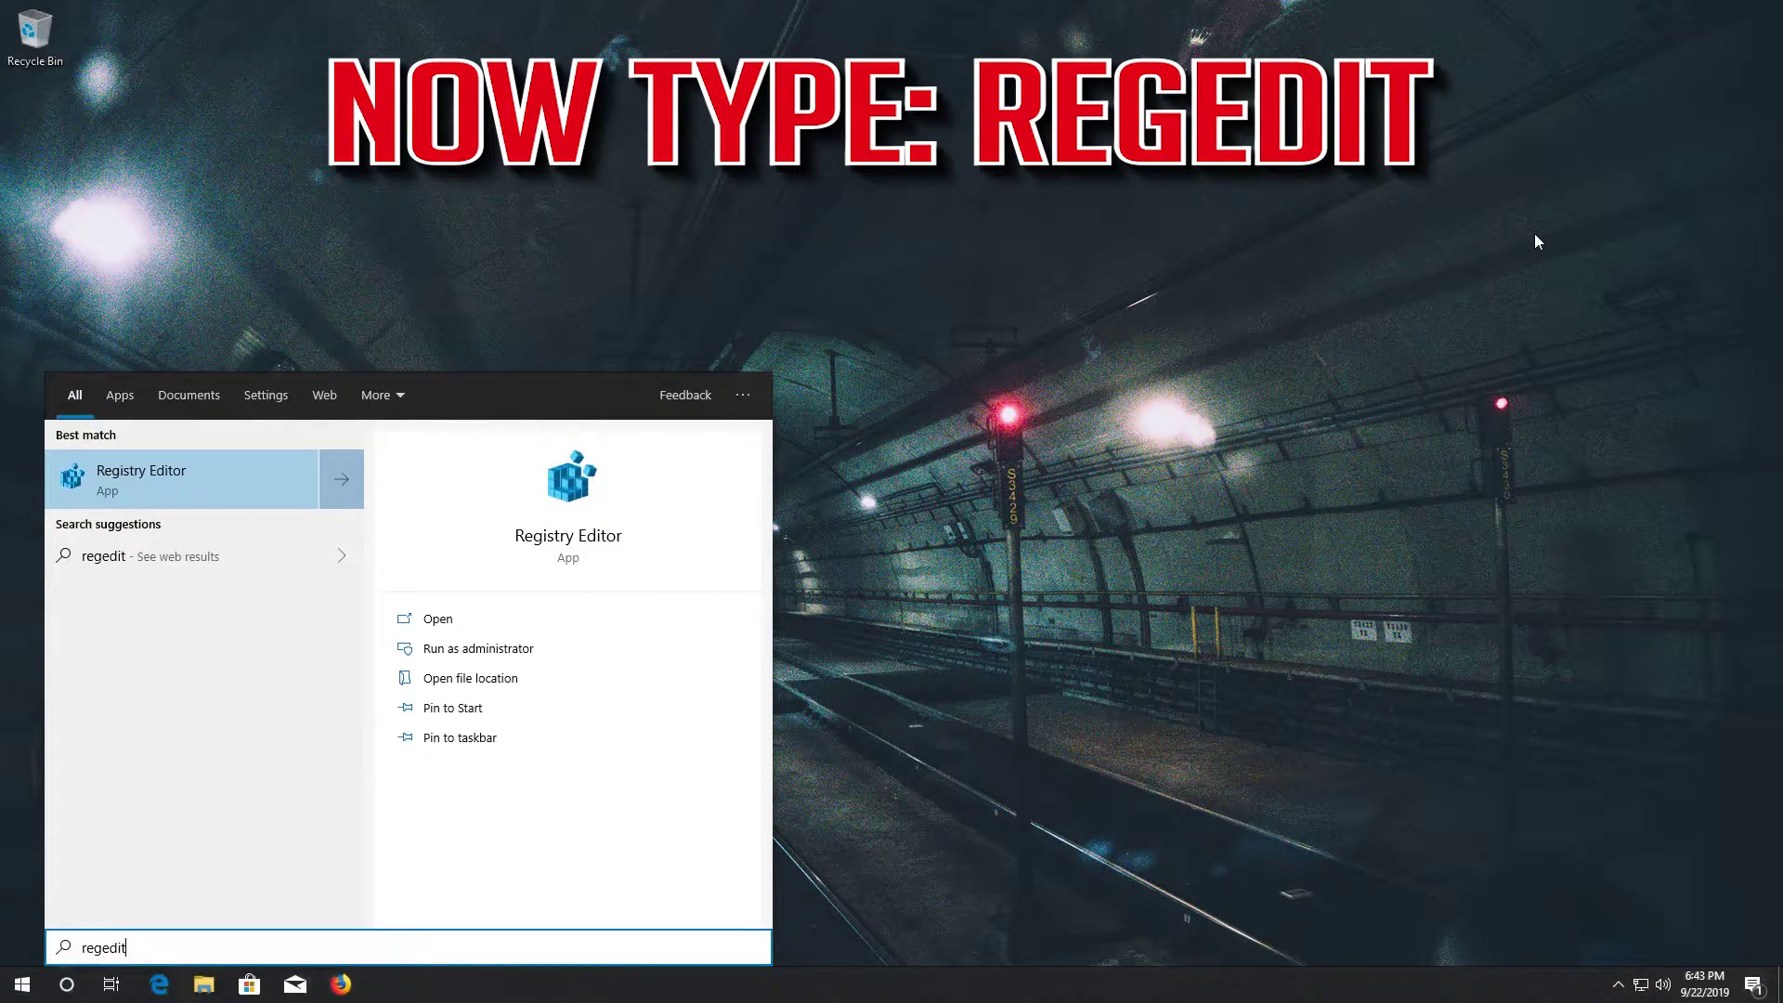
key(Return)
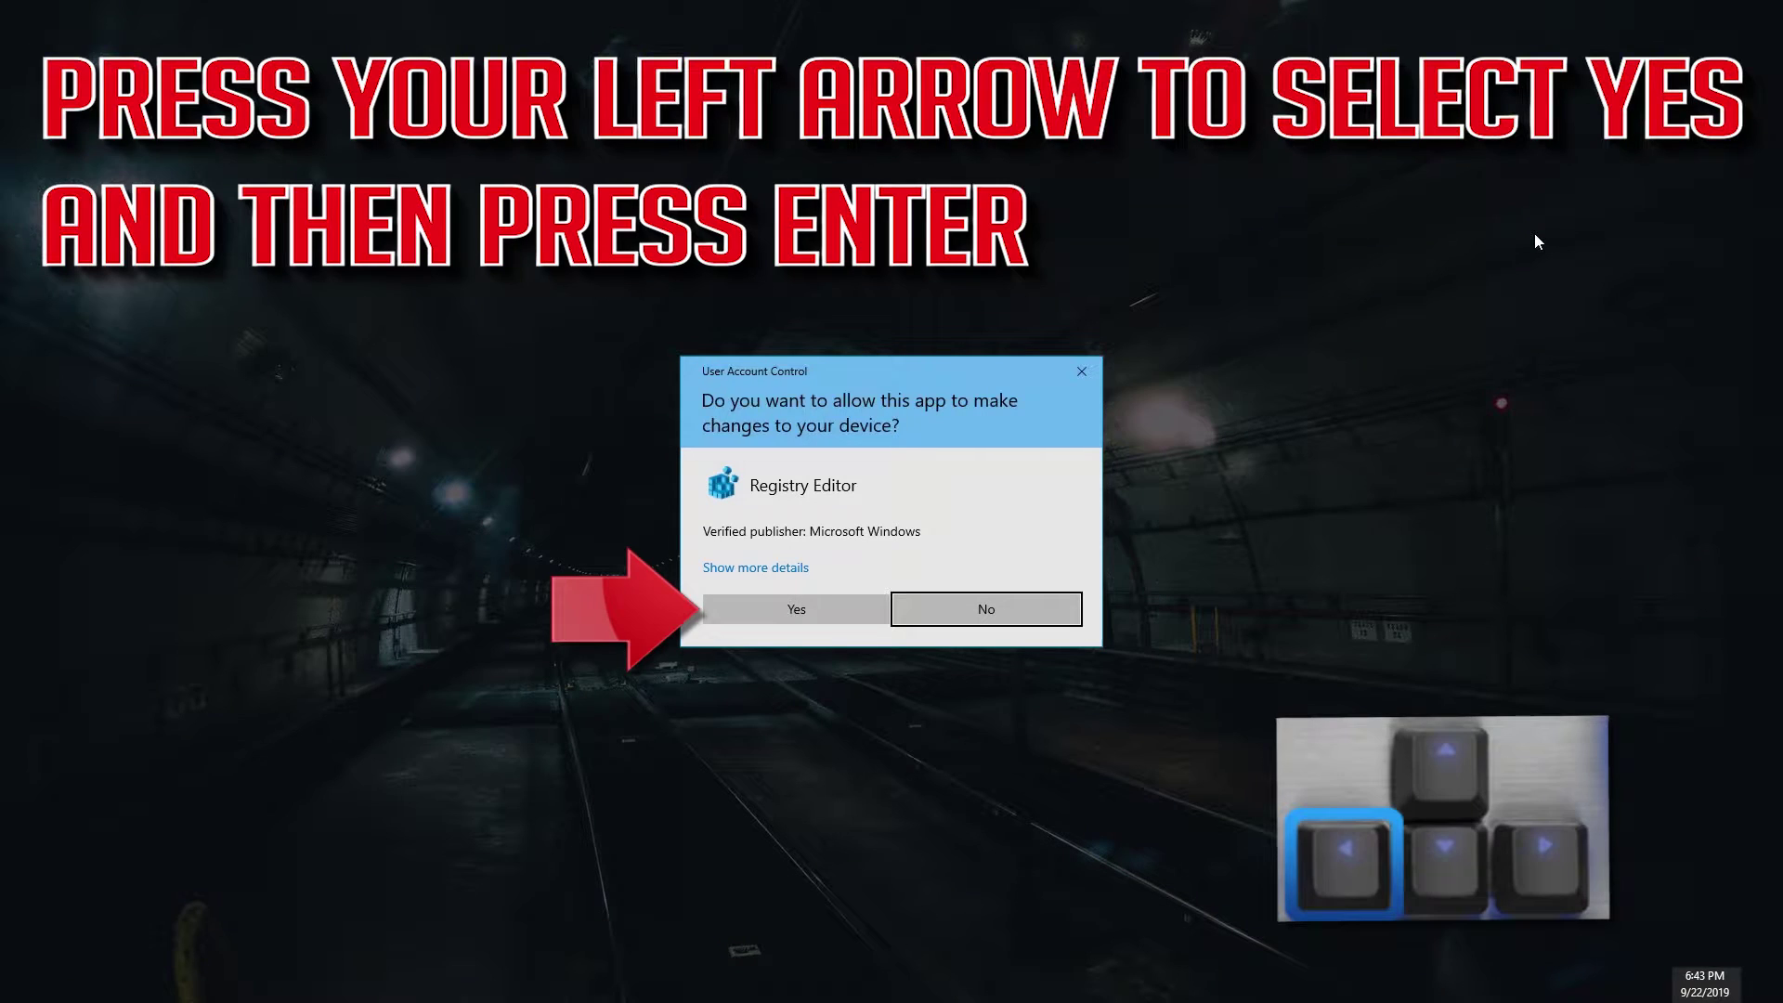
key(Left)
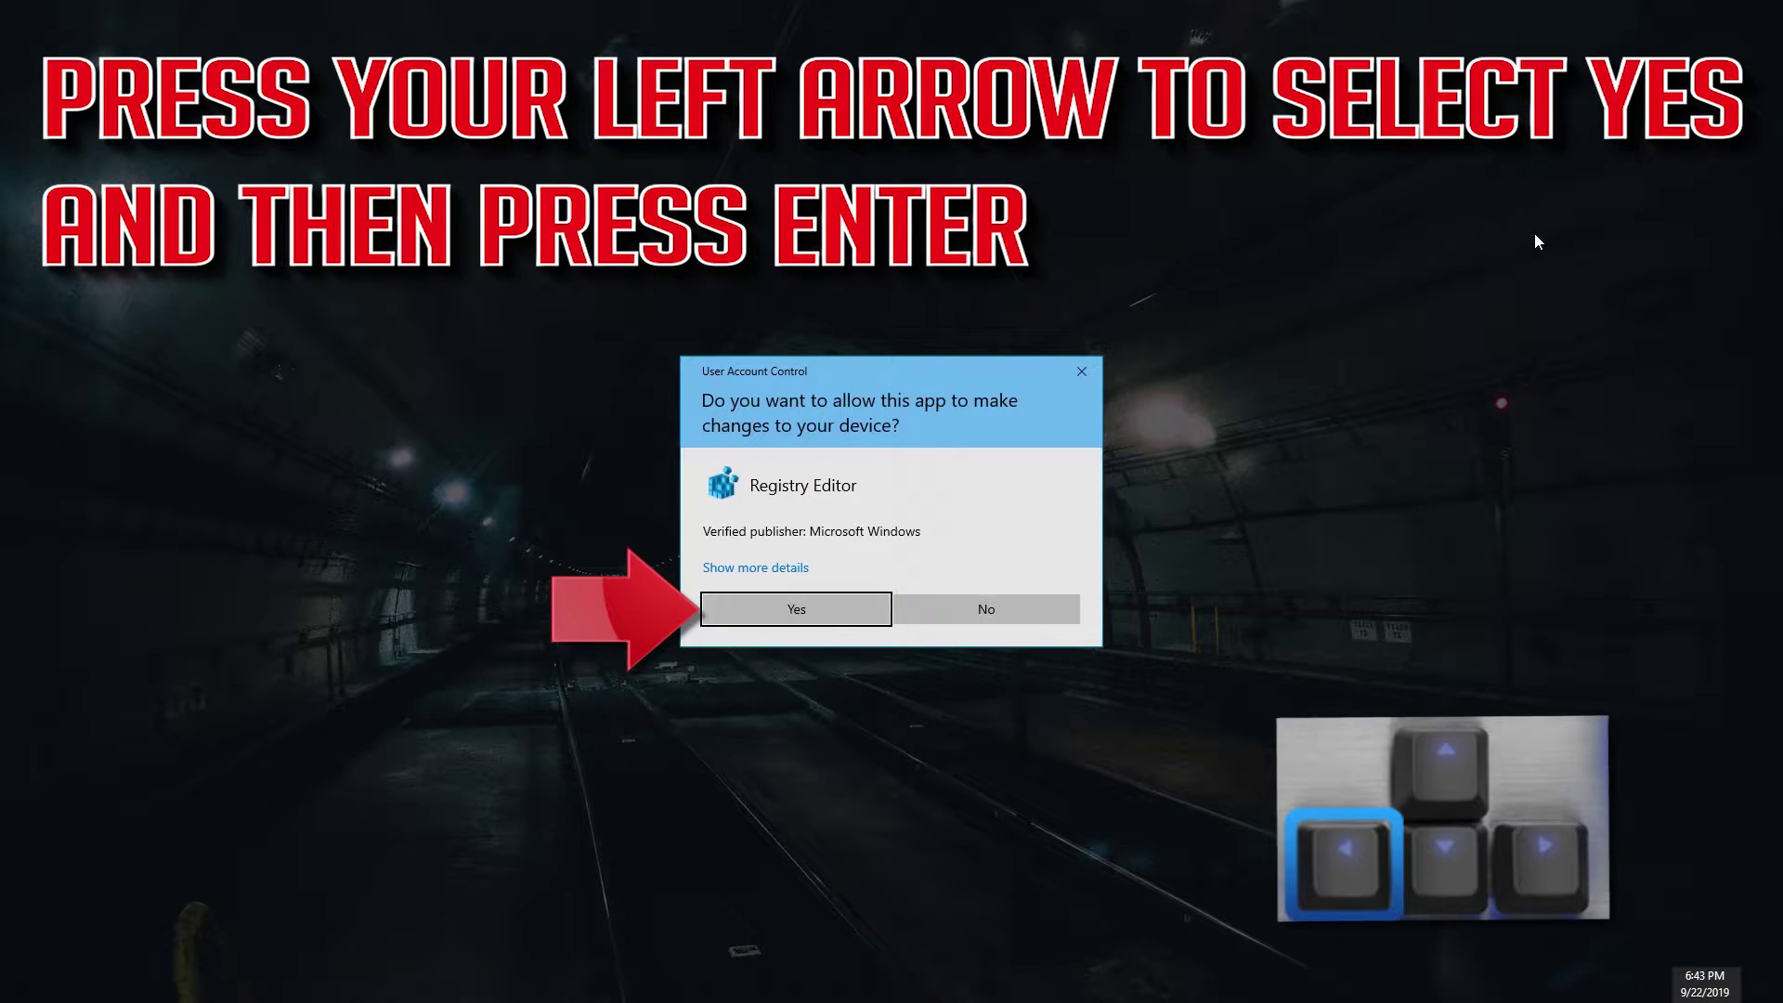
- Allow Registry Editor to open and expand HKEY_LOCAL_MACHINE, SOFTWARE and Microsoft
key(Return)
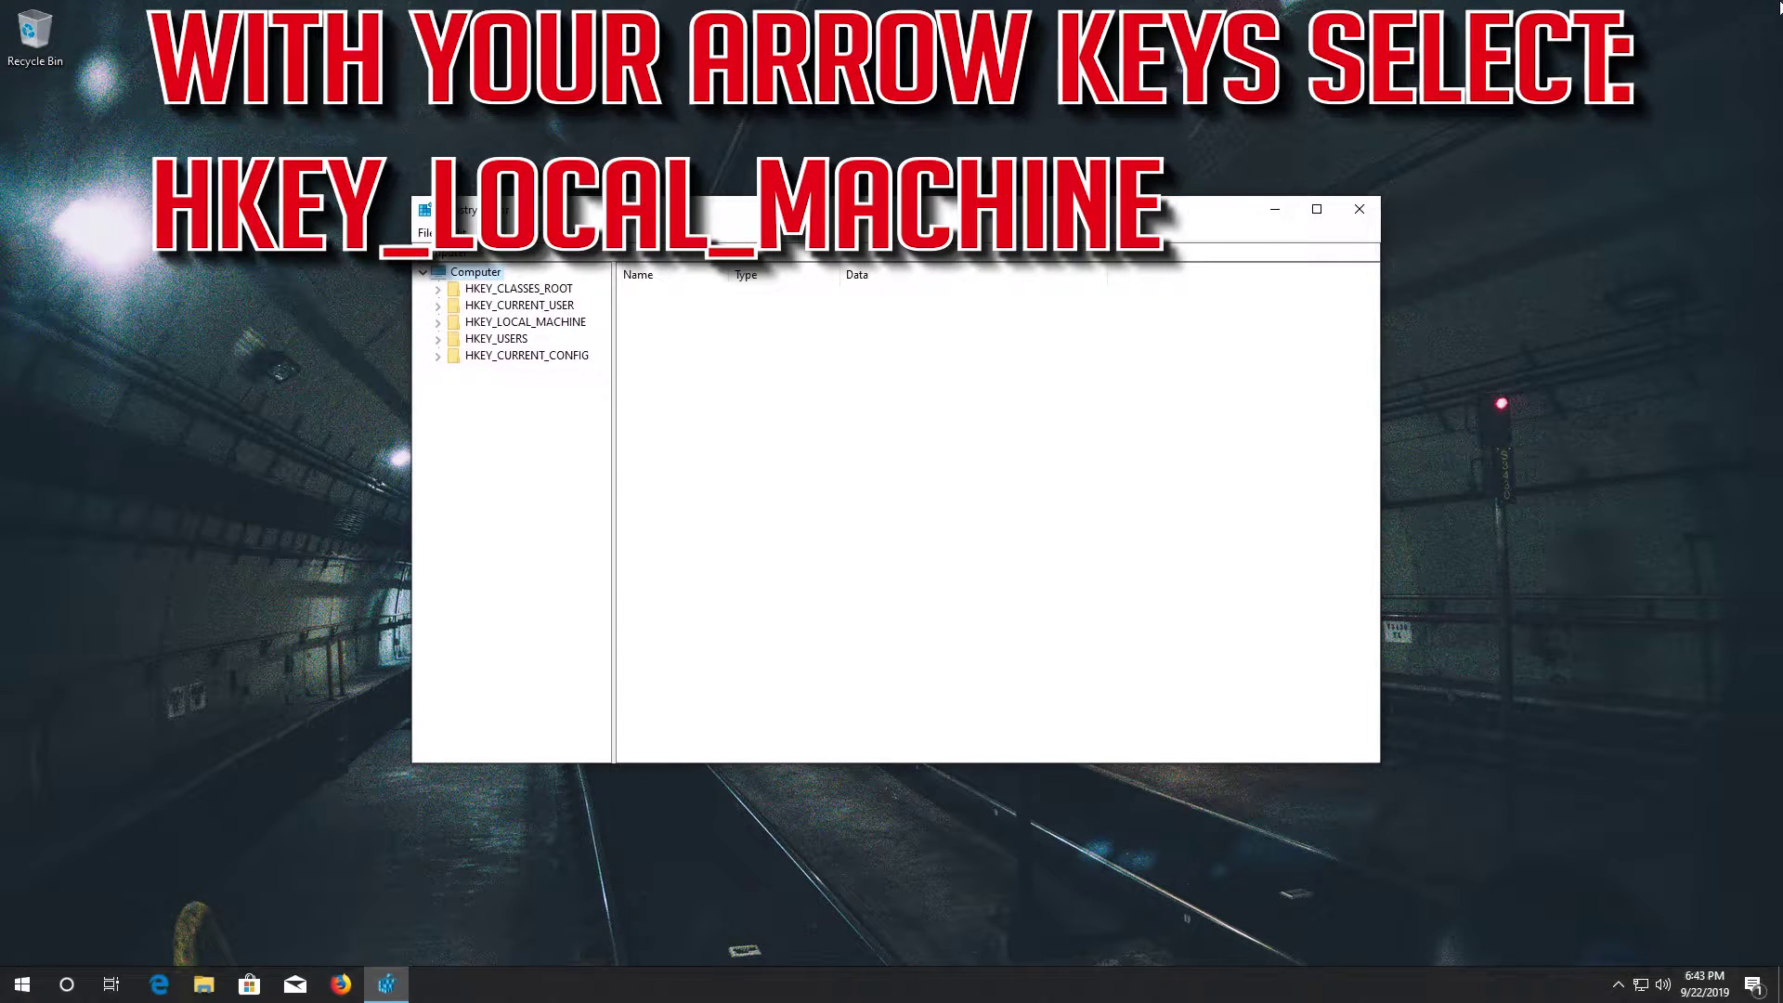
key(Down)
key(Down)
key(Down)
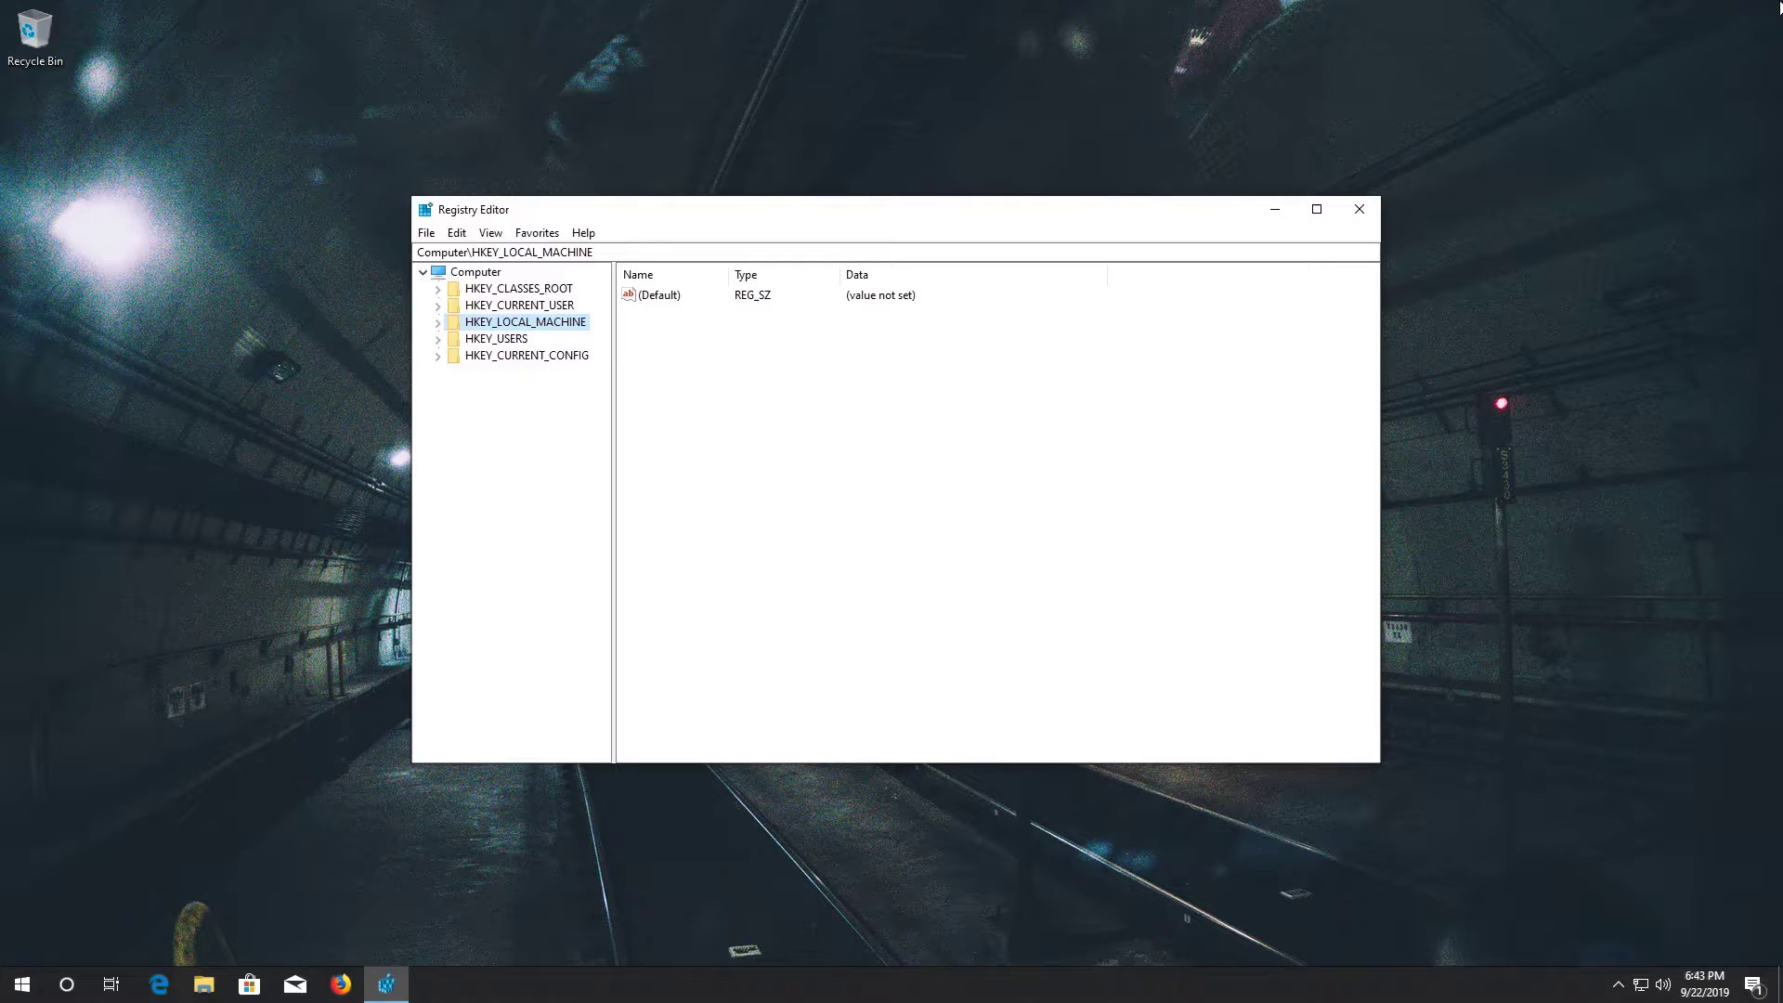
key(Right)
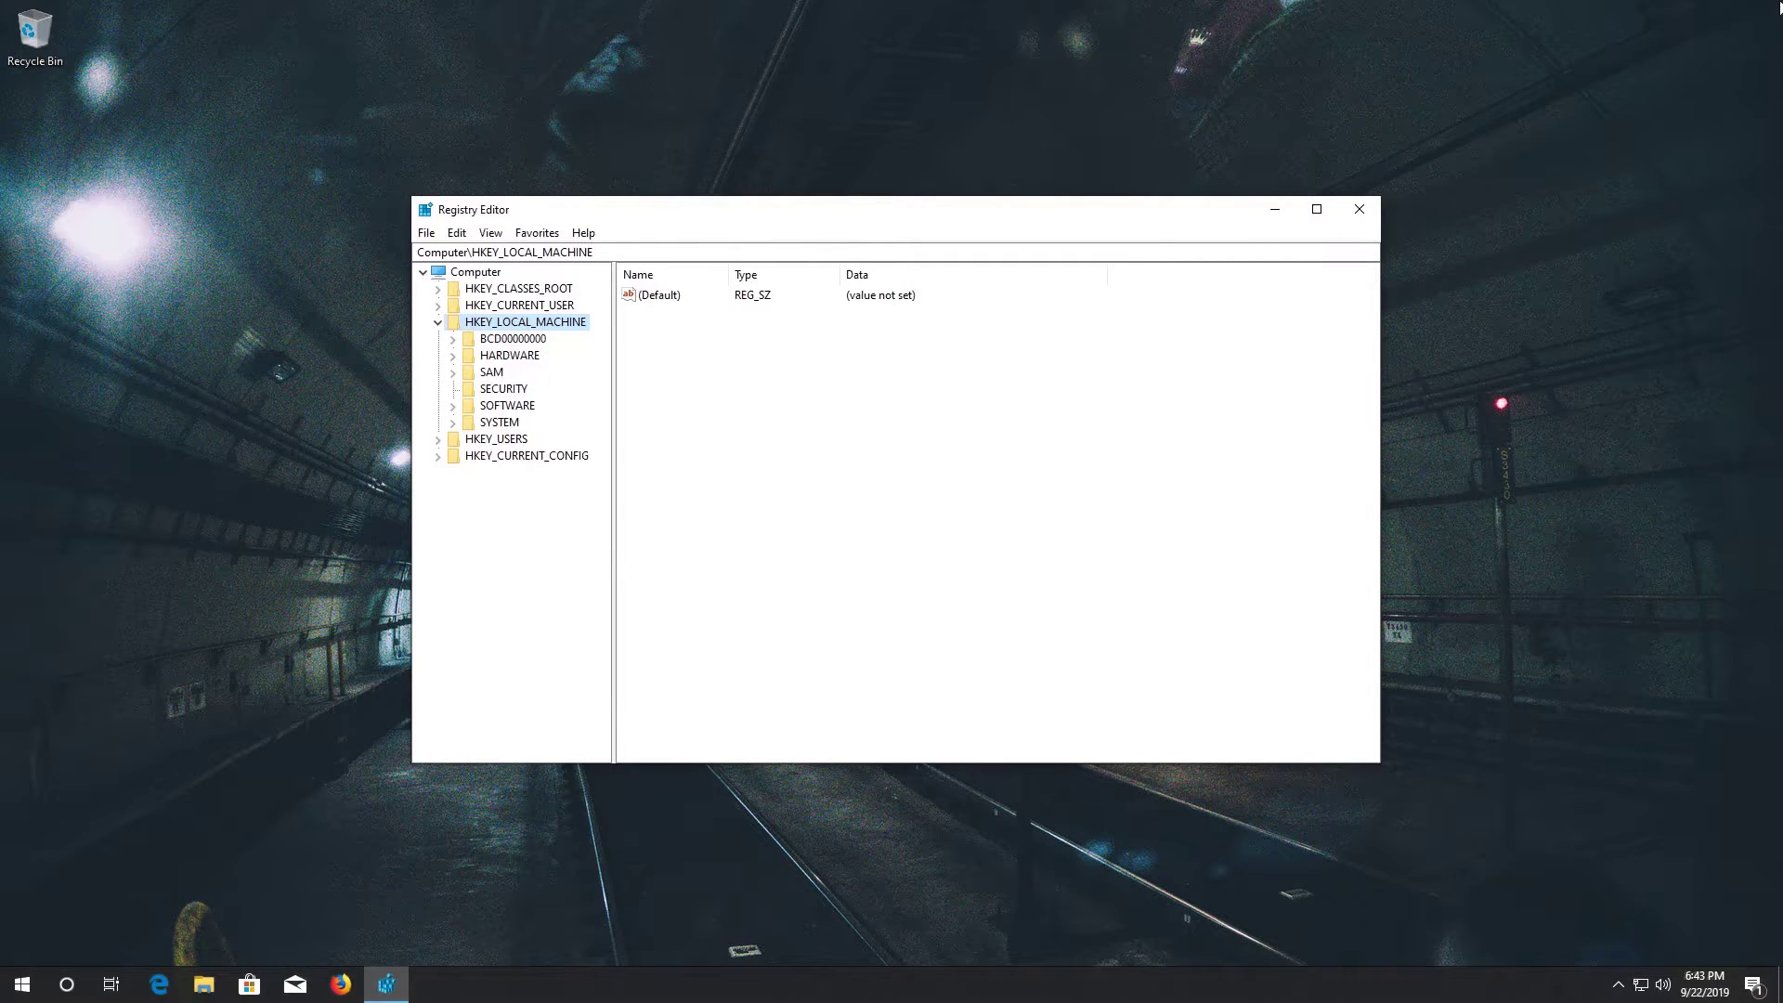
key(Down)
key(Down)
key(Down)
key(Down)
key(Down)
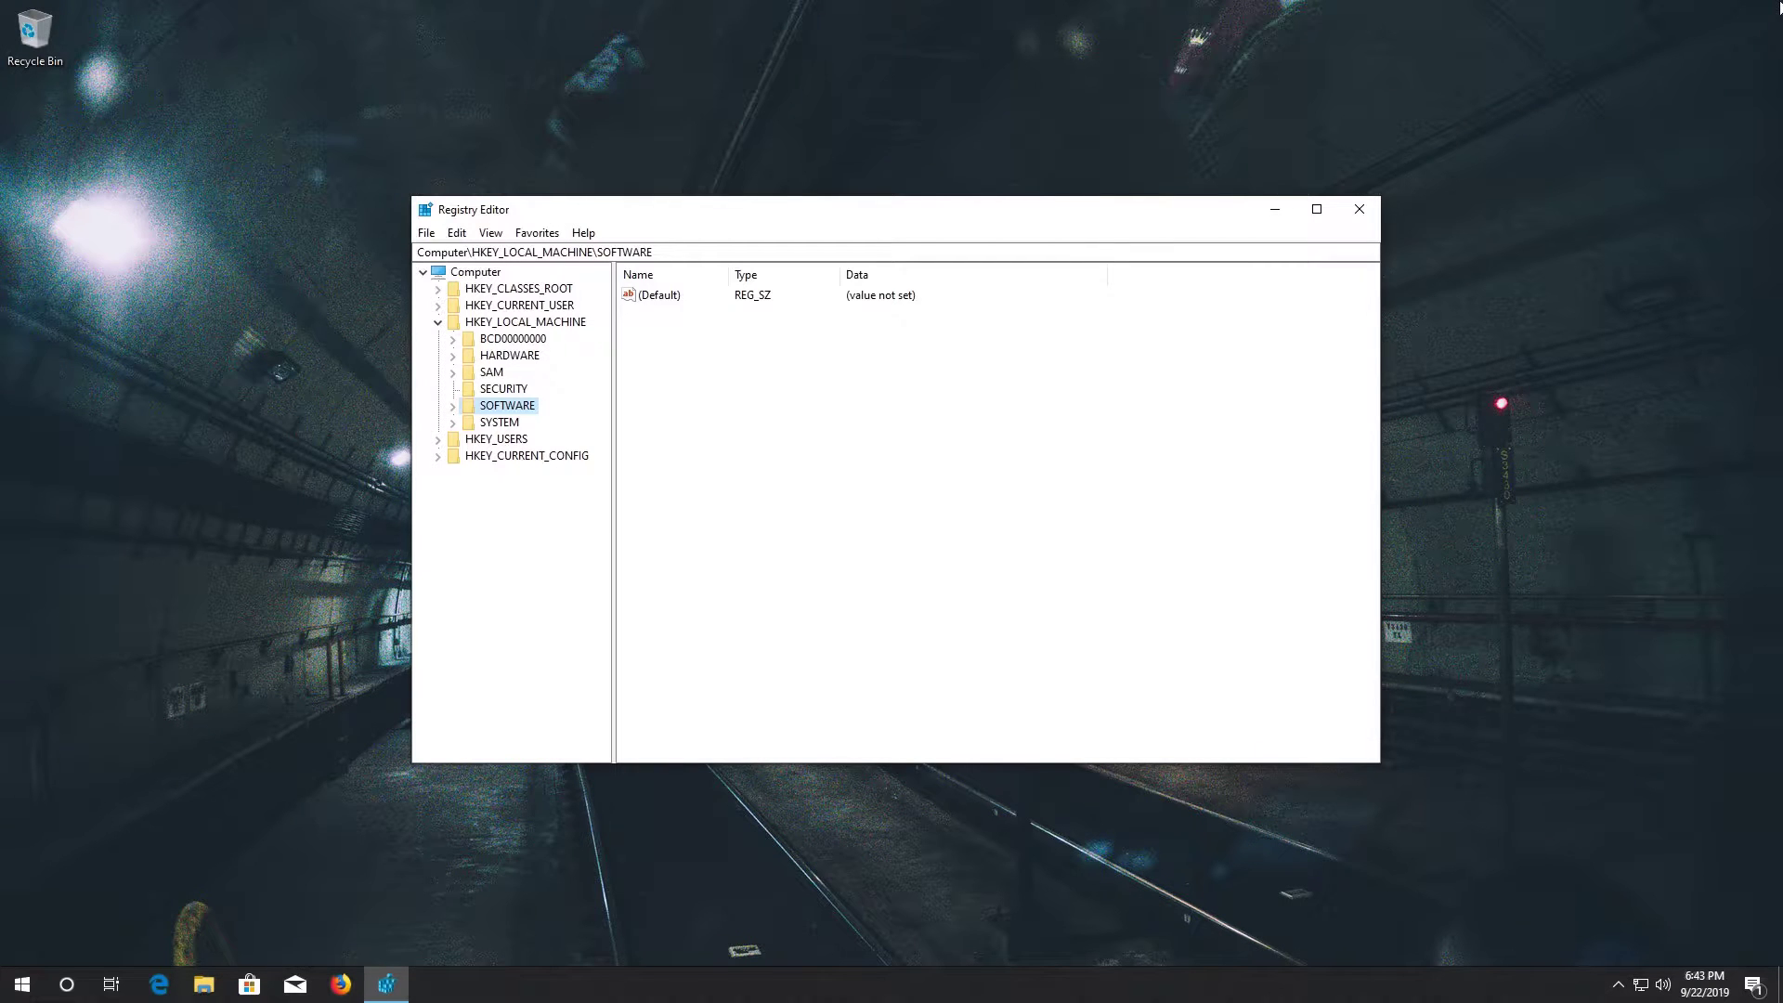
key(Right)
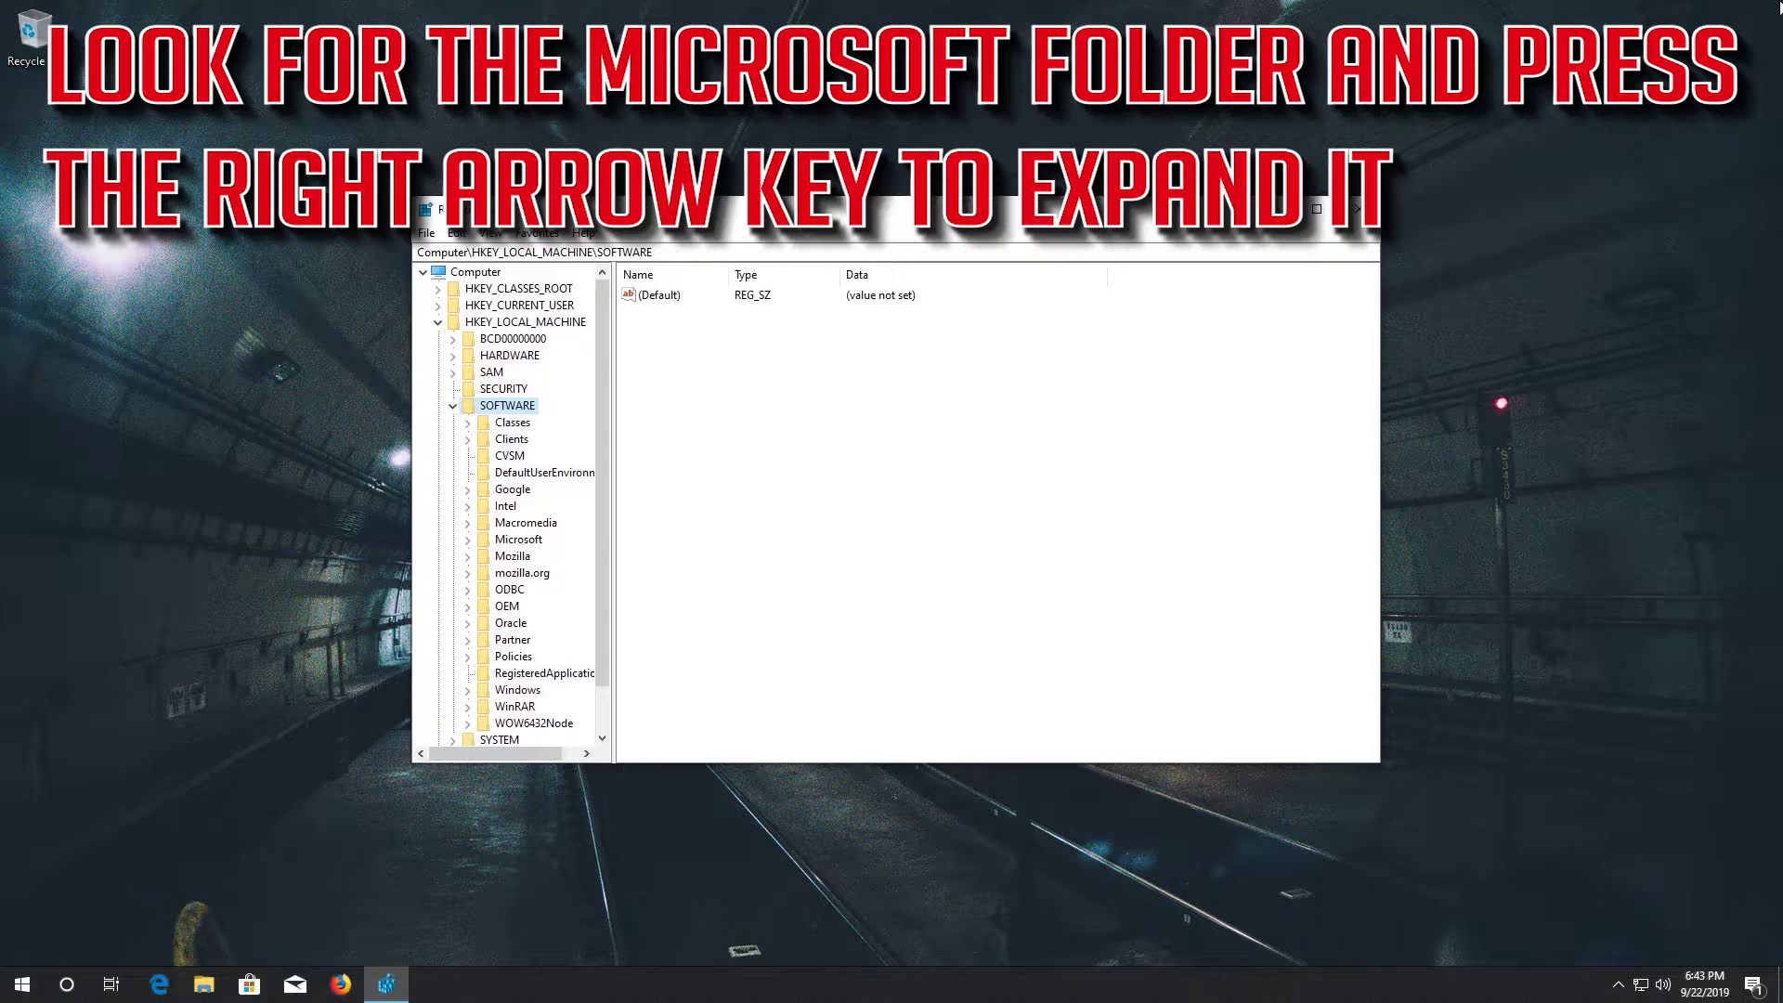
key(Down)
key(Down)
key(Down)
key(Down)
key(Down)
key(Down)
key(Down)
key(Down)
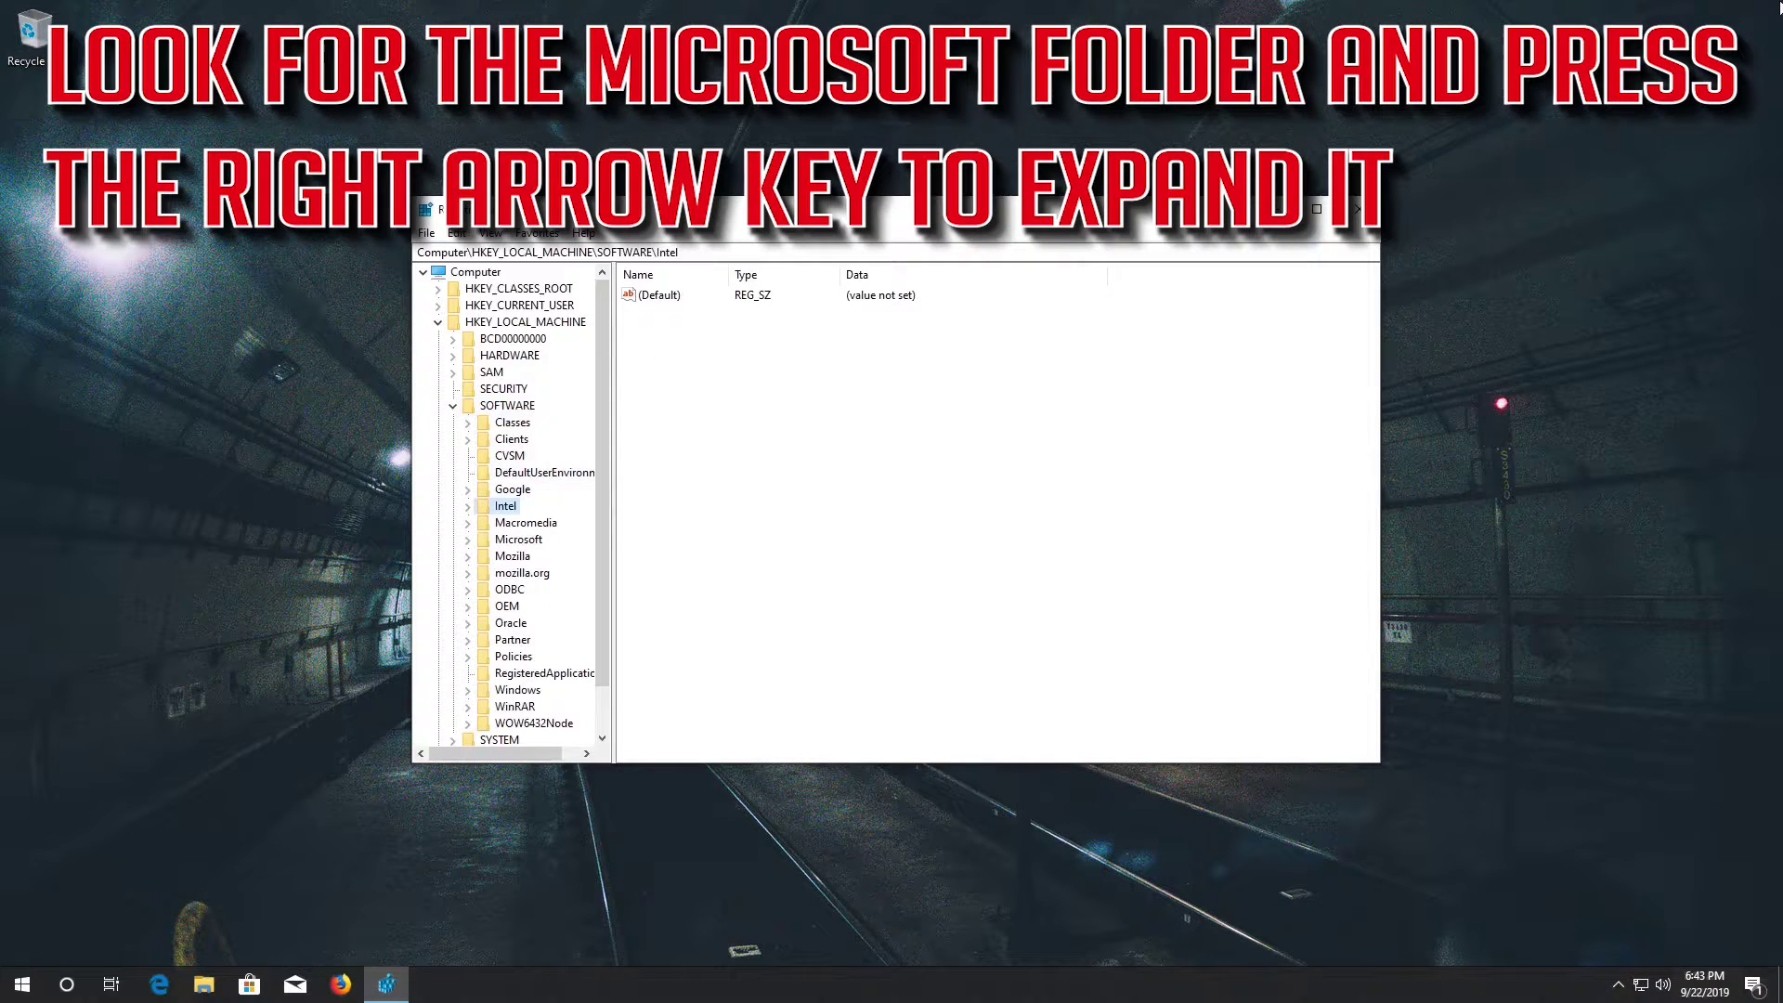
key(Right)
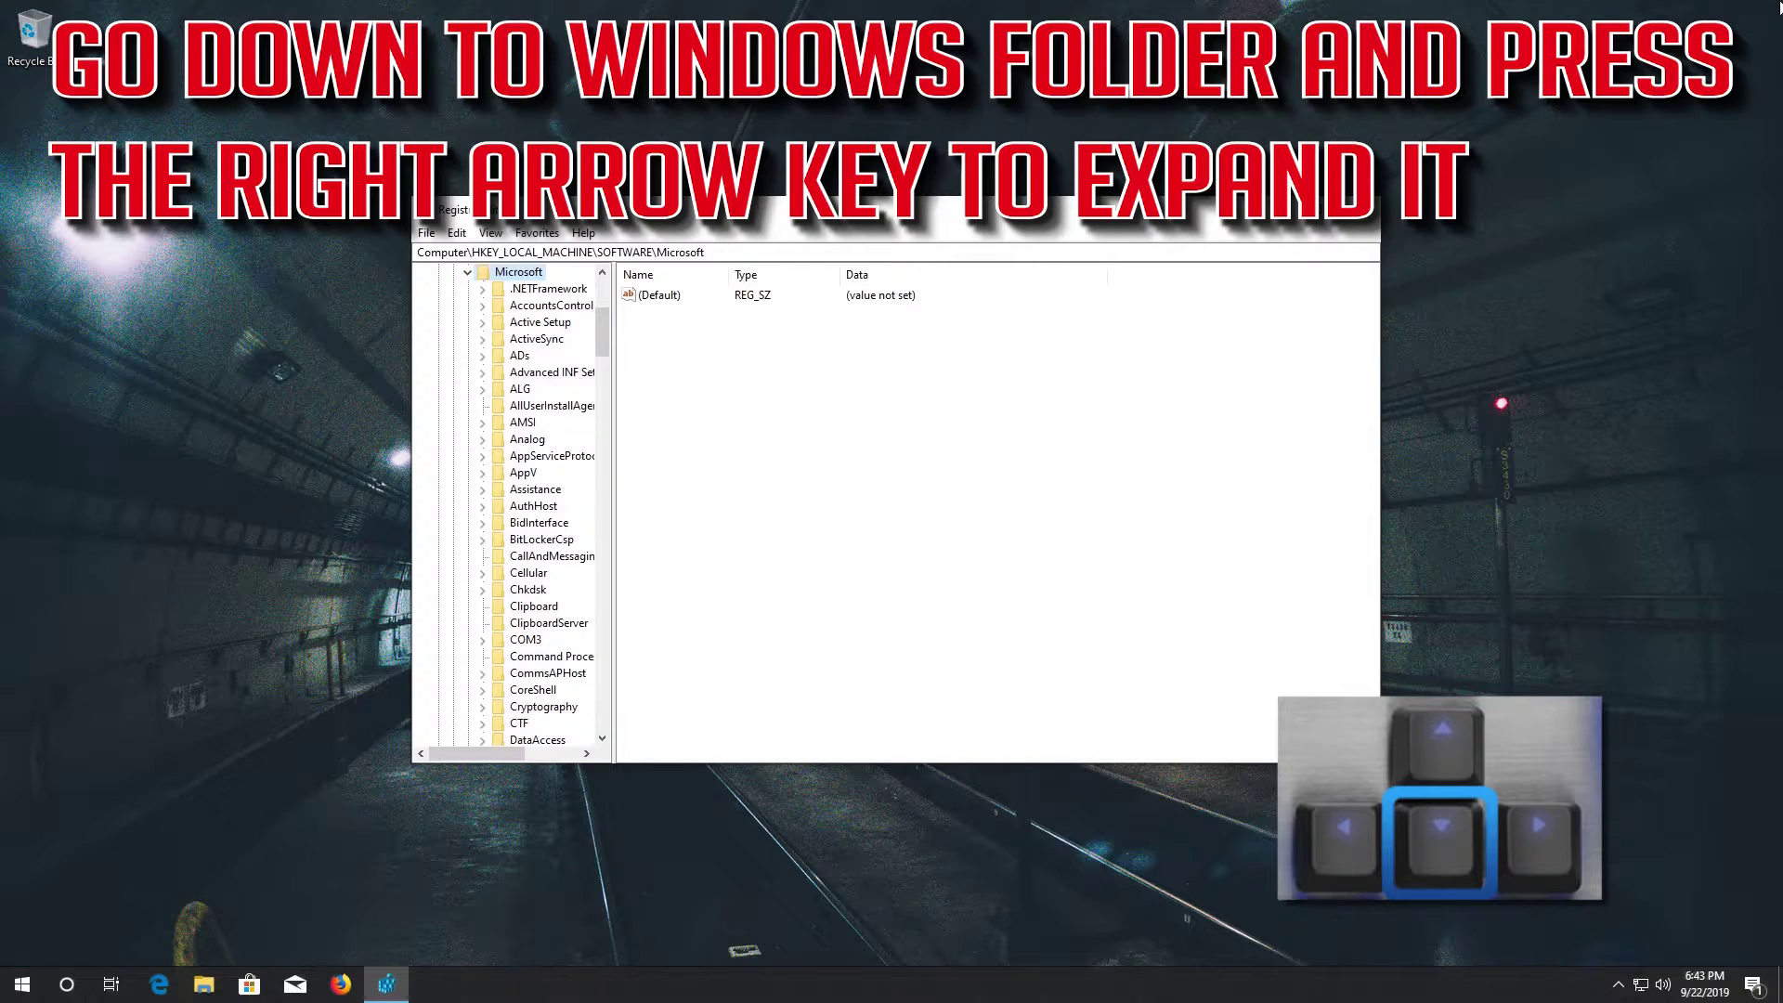
- Expand Windows and CurrentVersion, then move down CurrentVersion's subkeys to the Policies key
key(Down)
key(Down)
key(Down)
key(Down)
key(Down)
key(Down)
key(Down)
key(Down)
key(Down)
key(Down)
key(Down)
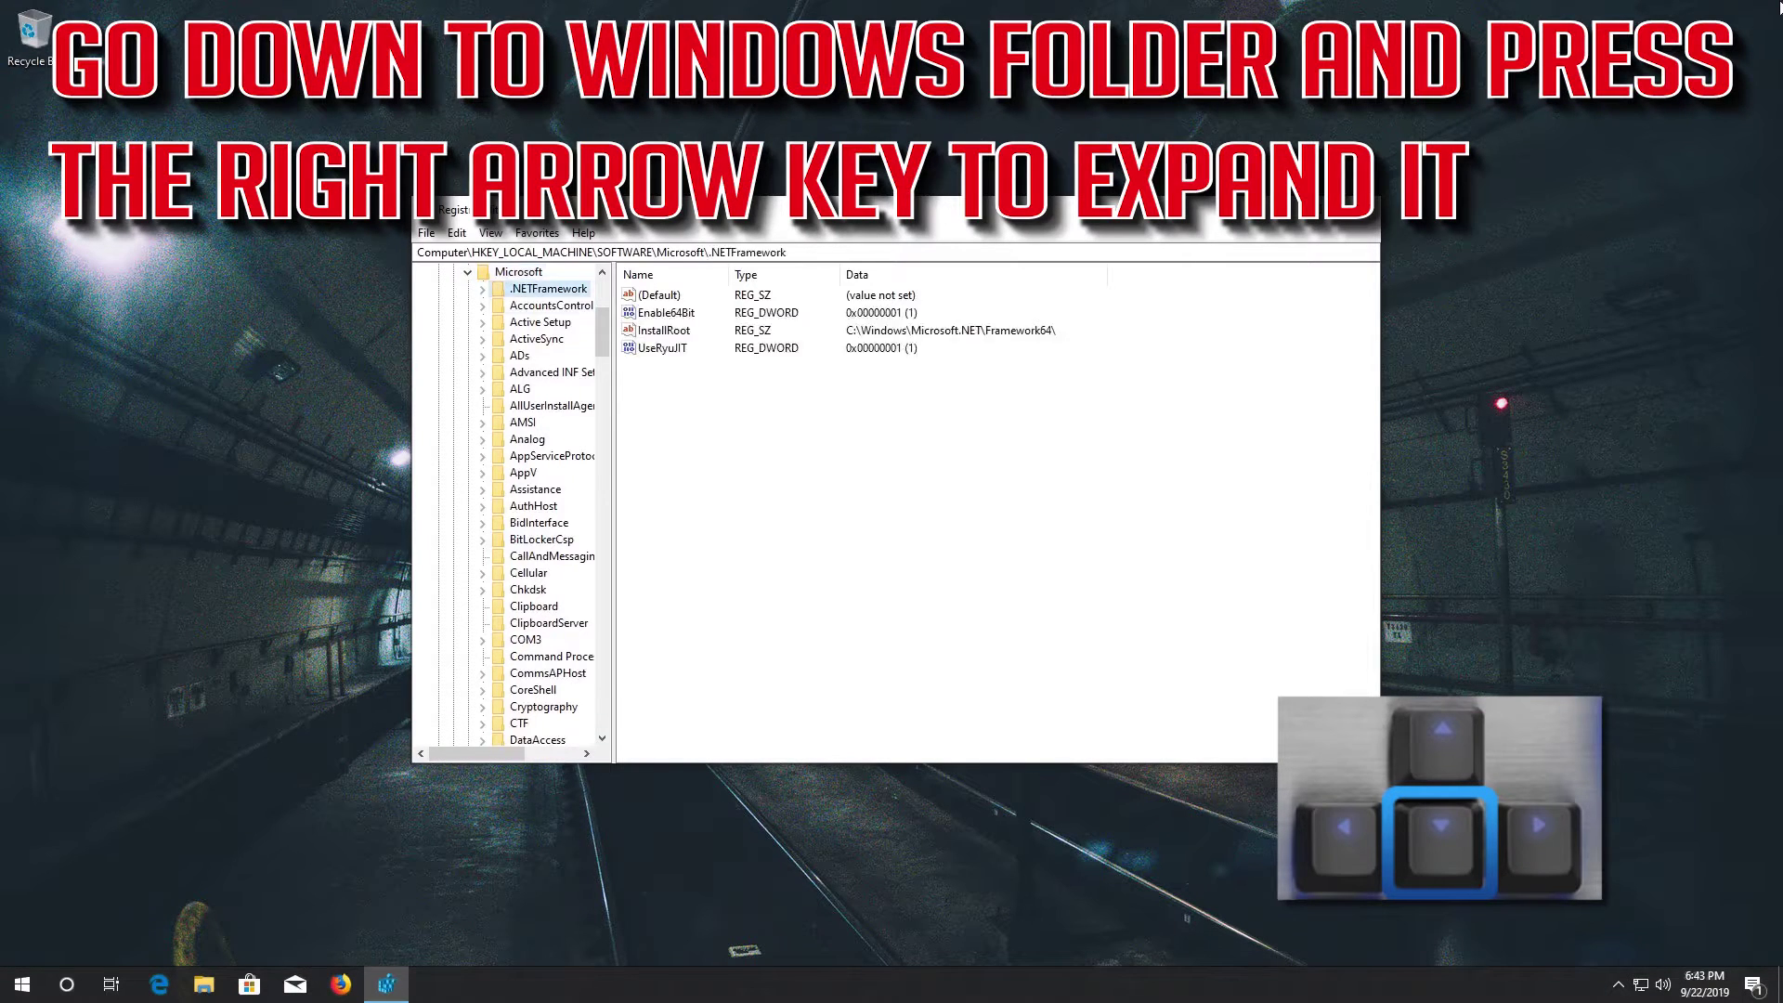
key(Down)
key(Down)
key(Down)
key(Down)
key(Down)
key(Down)
key(Down)
key(Down)
key(Down)
key(Down)
key(Down)
key(Down)
key(Down)
key(Down)
key(Down)
key(Down)
key(Down)
key(Down)
key(Down)
key(Down)
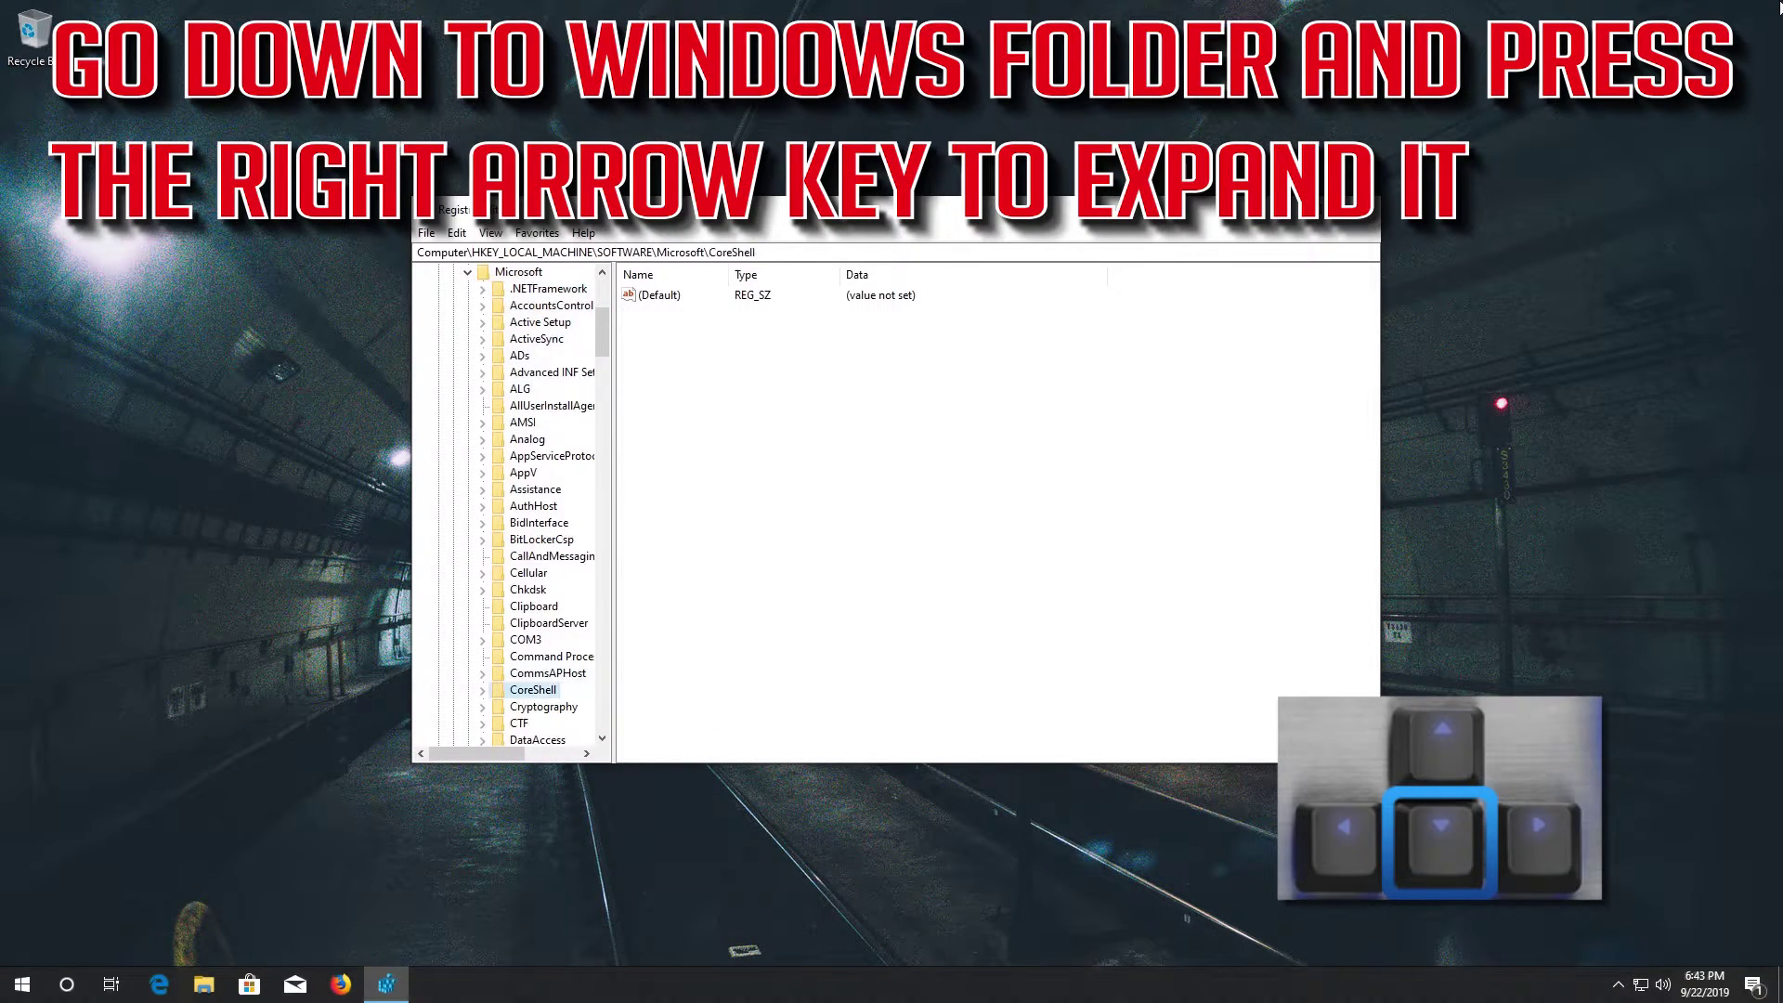
key(Up)
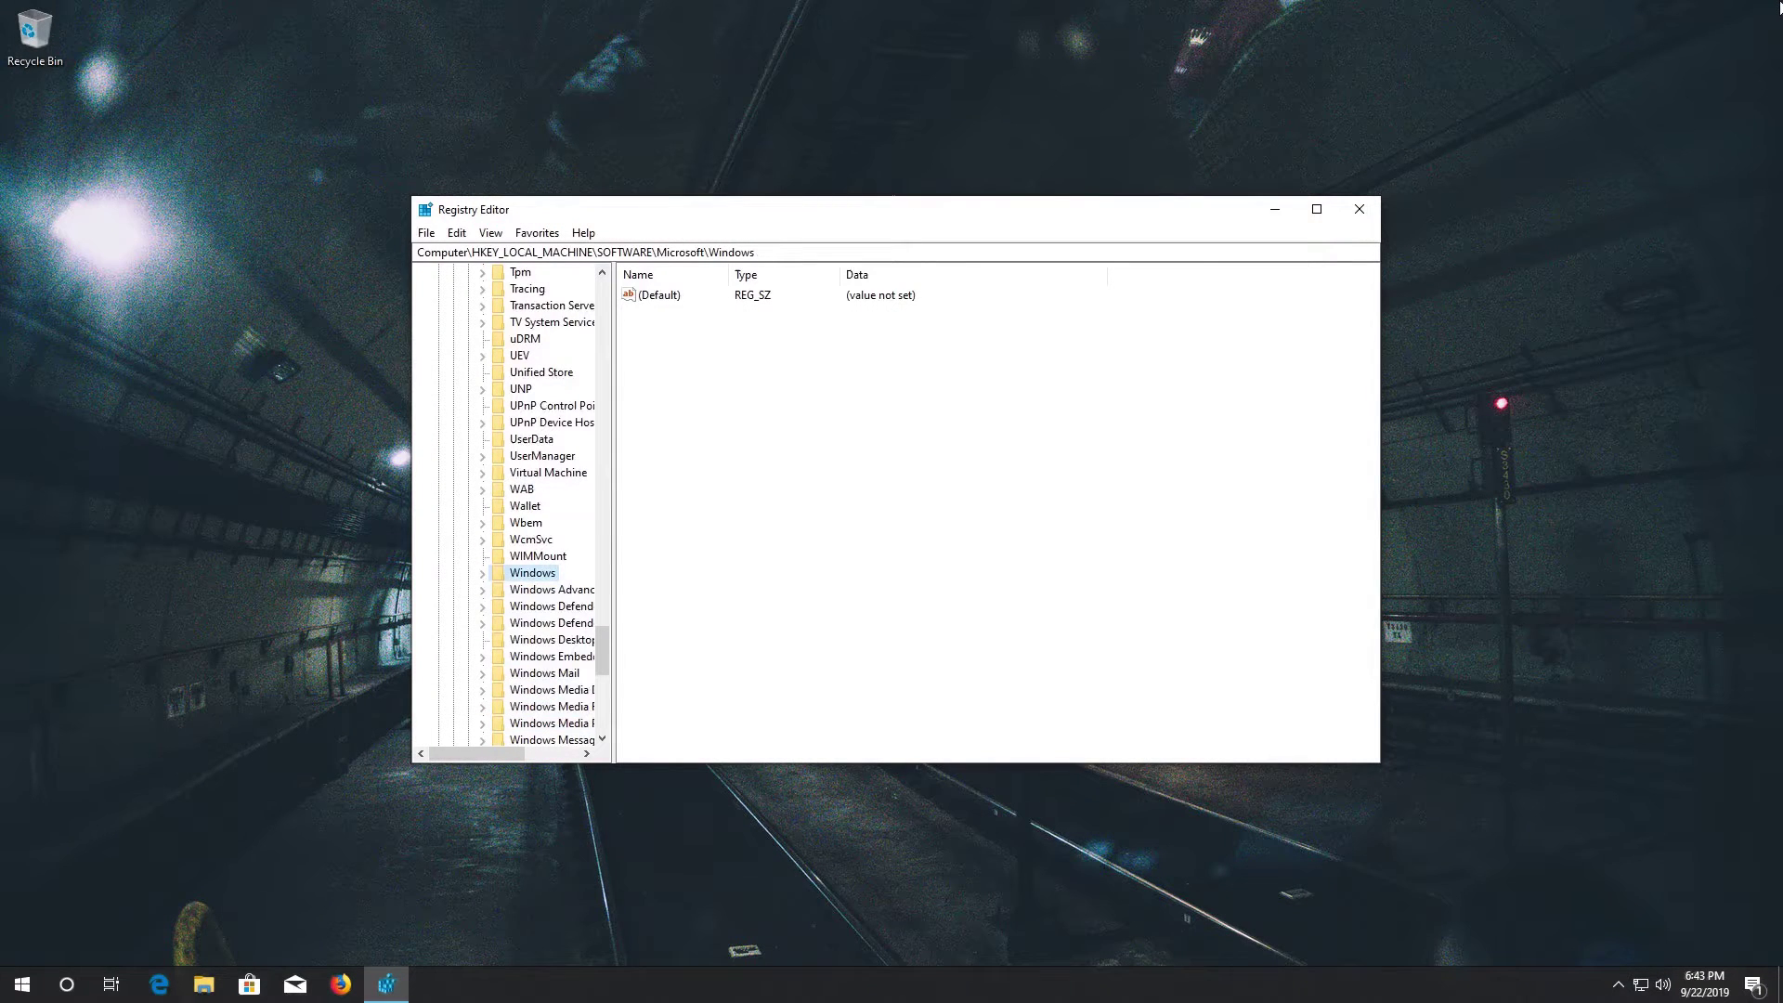
key(Right)
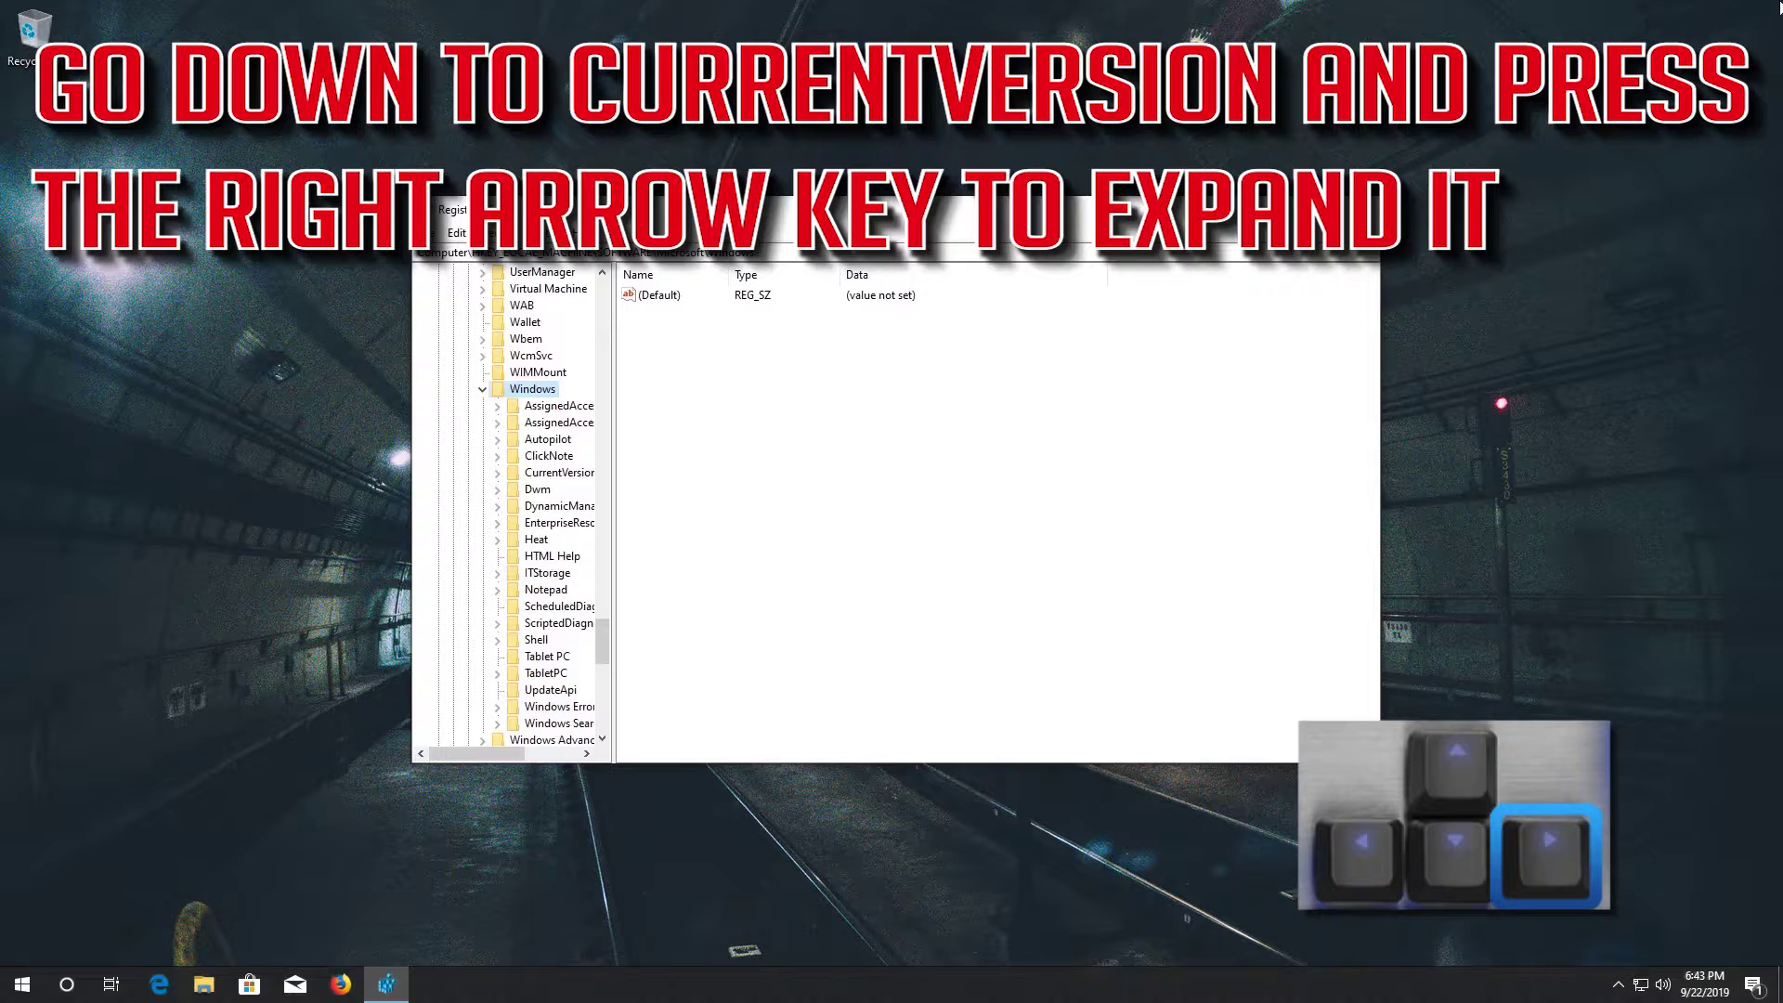
key(Down)
key(Down)
key(Down)
key(Down)
key(Down)
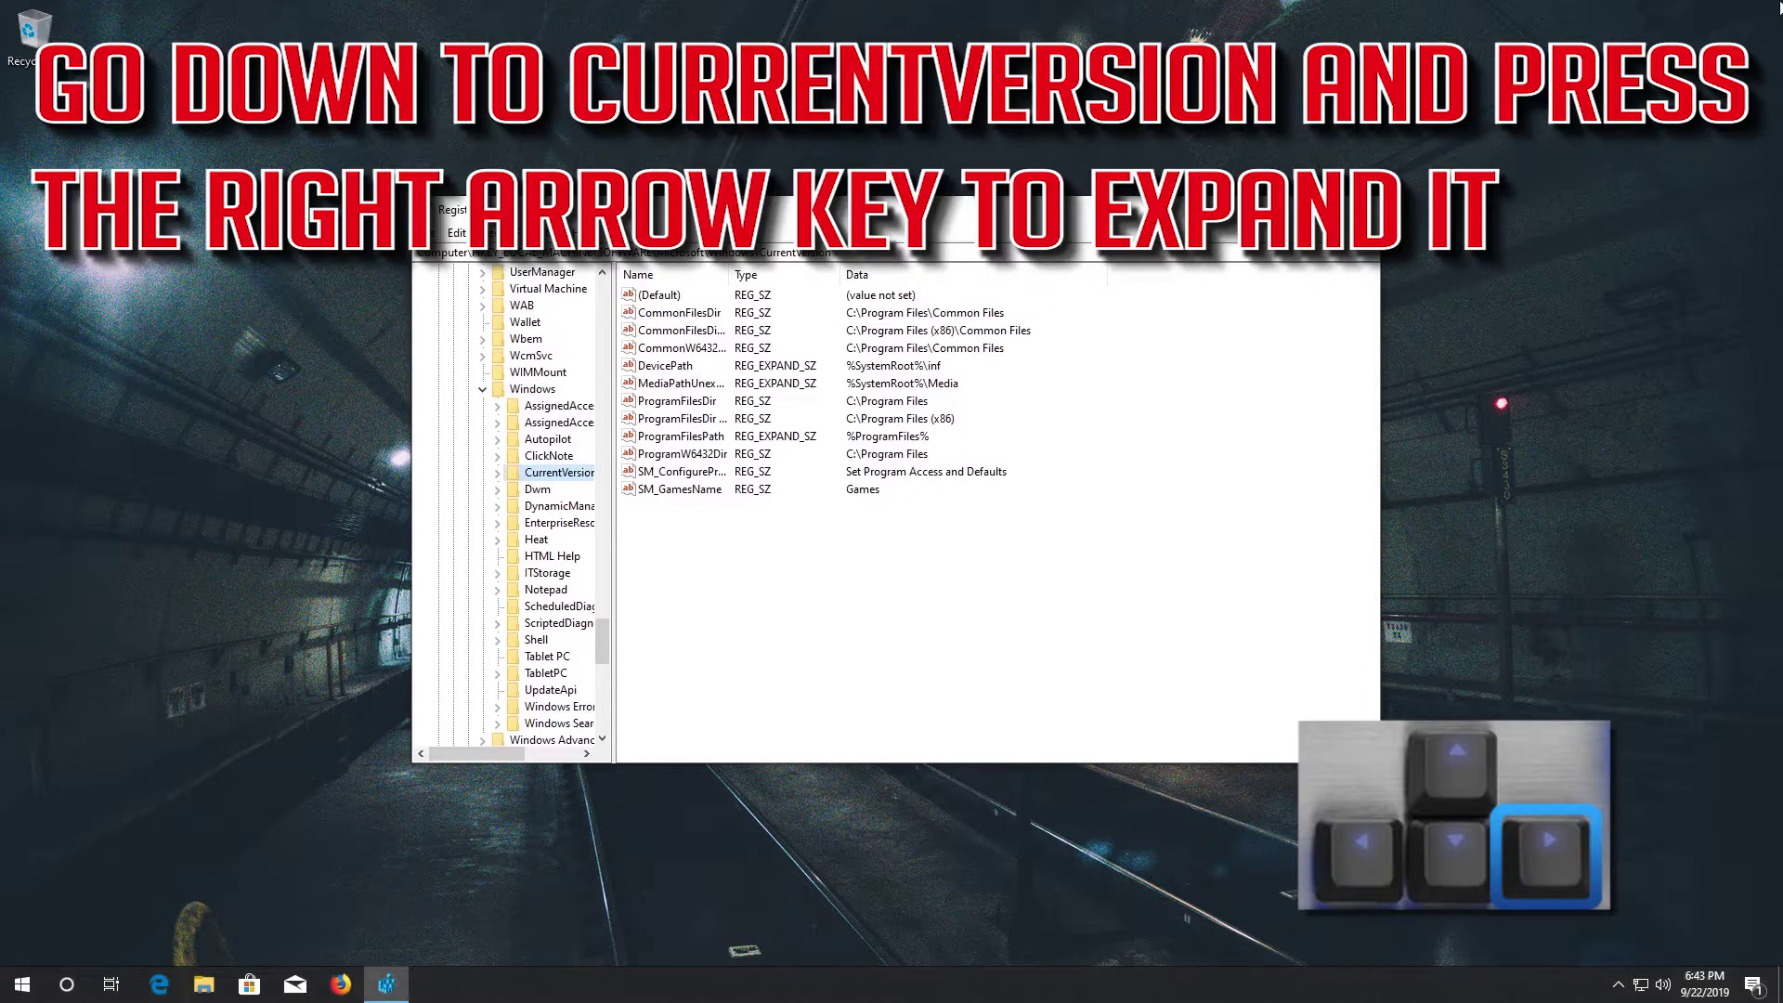
key(Right)
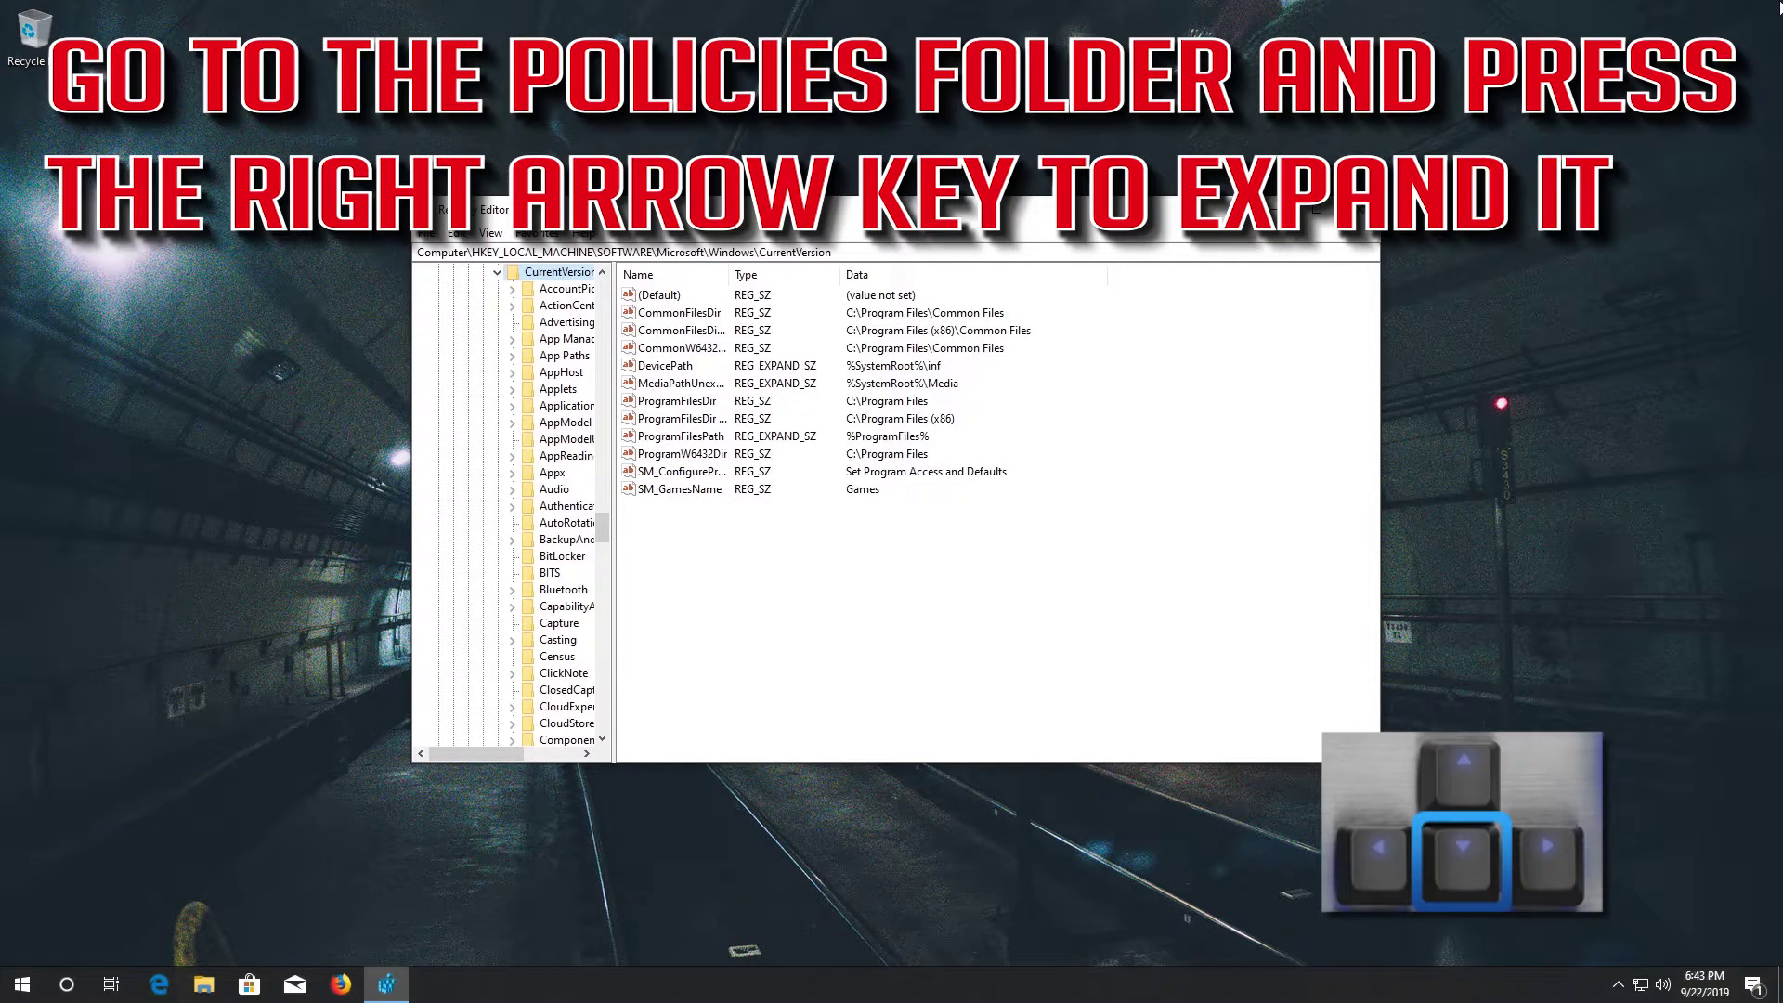
key(Down)
key(Down)
key(Down)
key(Down)
key(Down)
key(Down)
key(Down)
key(Down)
key(Down)
key(Down)
key(Down)
key(Down)
key(Down)
key(Down)
key(Down)
key(Down)
key(Down)
key(Down)
key(Down)
key(Down)
key(Down)
key(Down)
key(Down)
key(Down)
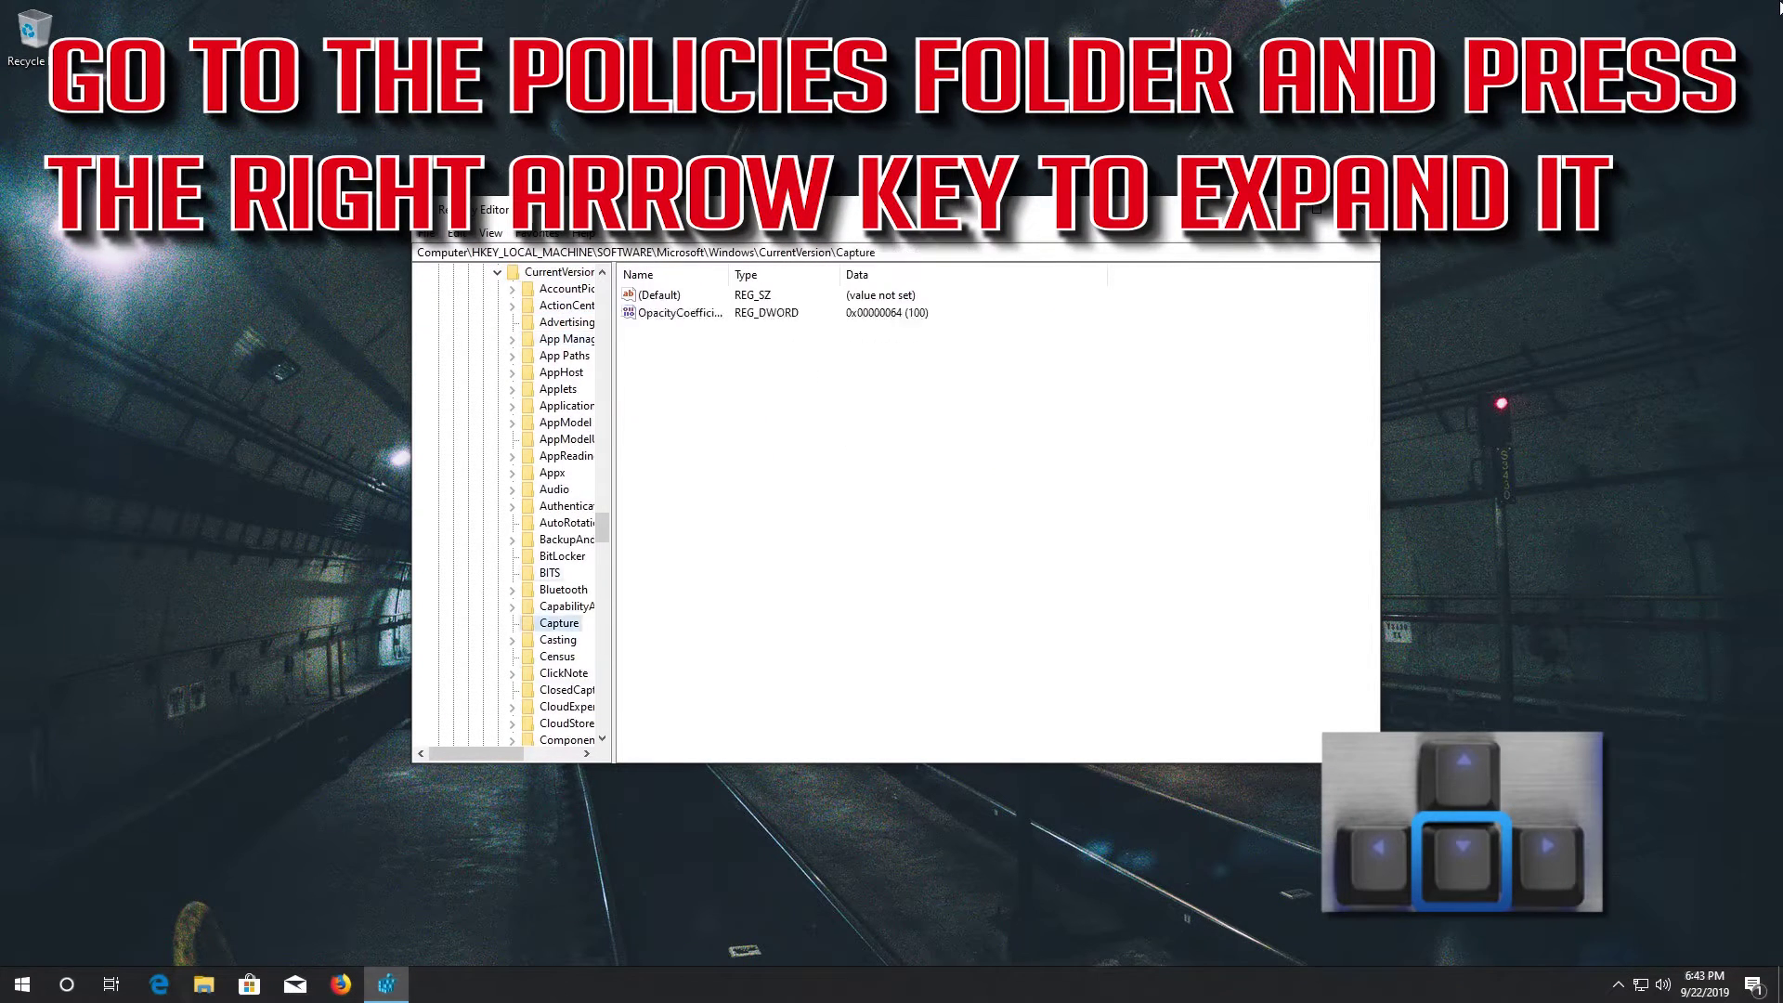
key(Down)
key(Down)
key(Down)
key(Down)
key(Down)
key(Down)
key(Down)
key(Down)
key(Down)
key(Down)
key(Down)
key(Down)
key(Down)
key(Down)
key(Down)
key(Down)
key(Down)
key(Down)
key(Down)
key(Down)
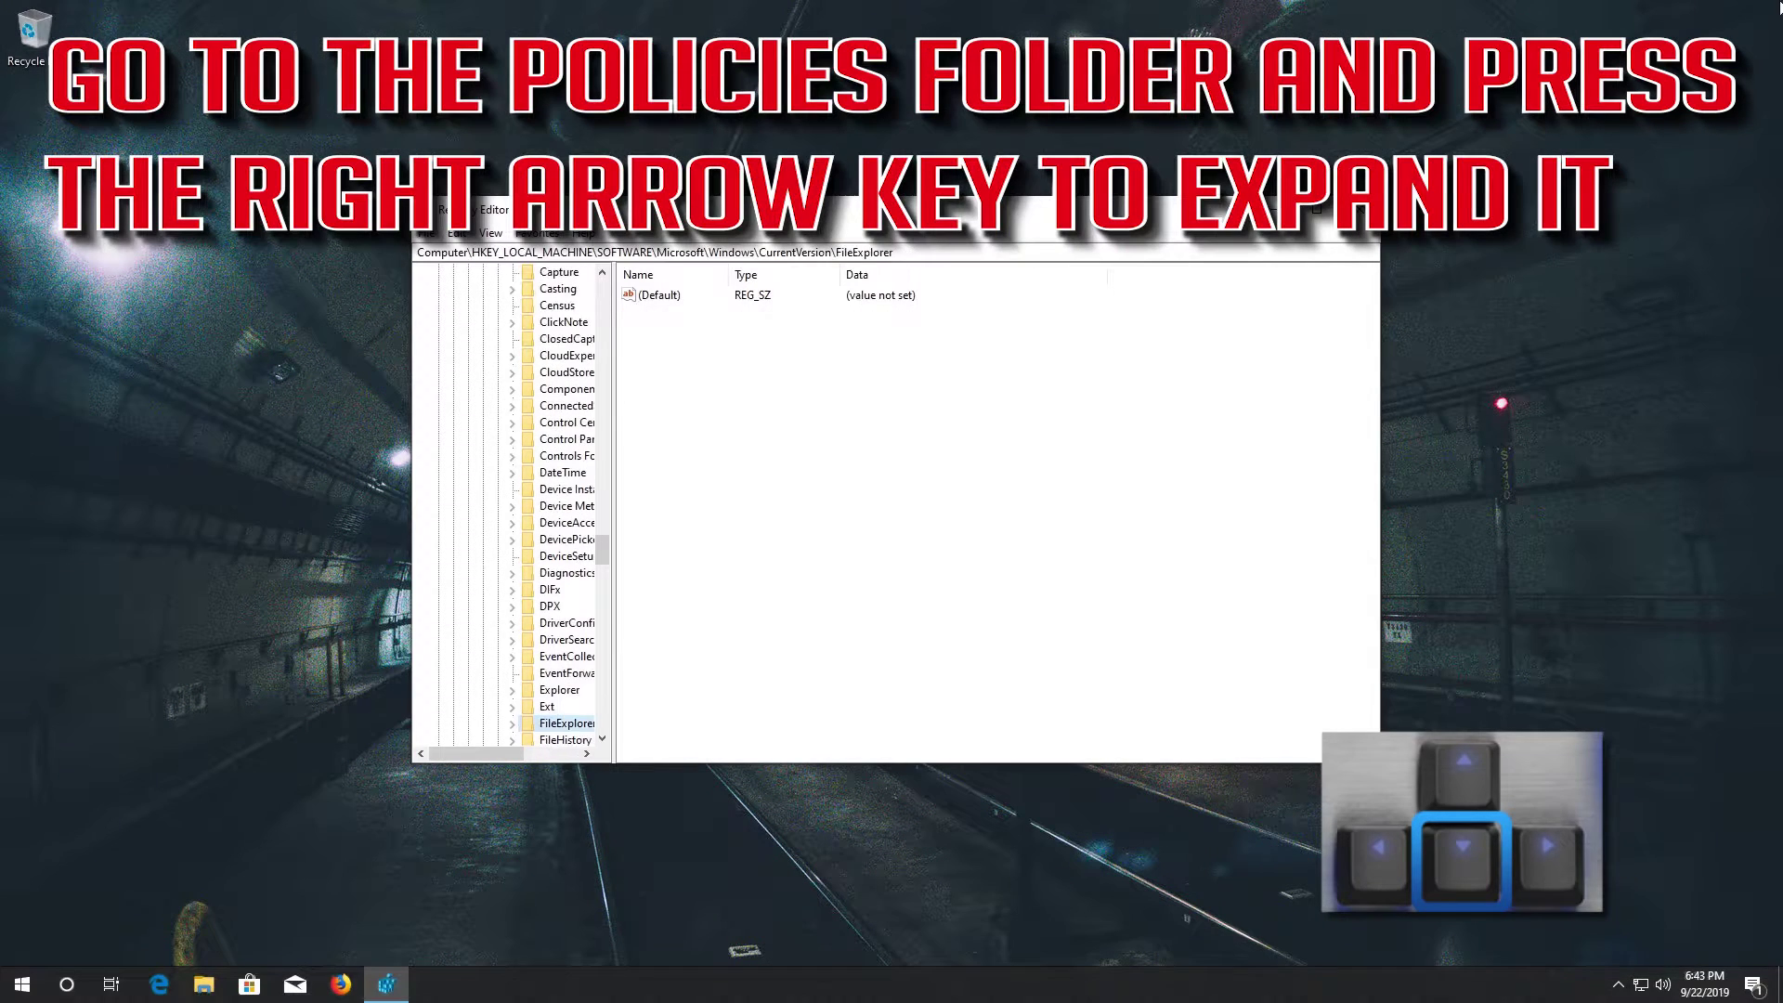
key(Down)
key(Down)
key(Down)
key(Down)
key(Down)
key(Down)
key(Down)
key(Down)
key(Down)
key(Down)
key(Down)
key(Down)
key(Down)
key(Down)
key(Down)
key(Down)
key(Down)
key(Down)
key(Down)
key(Down)
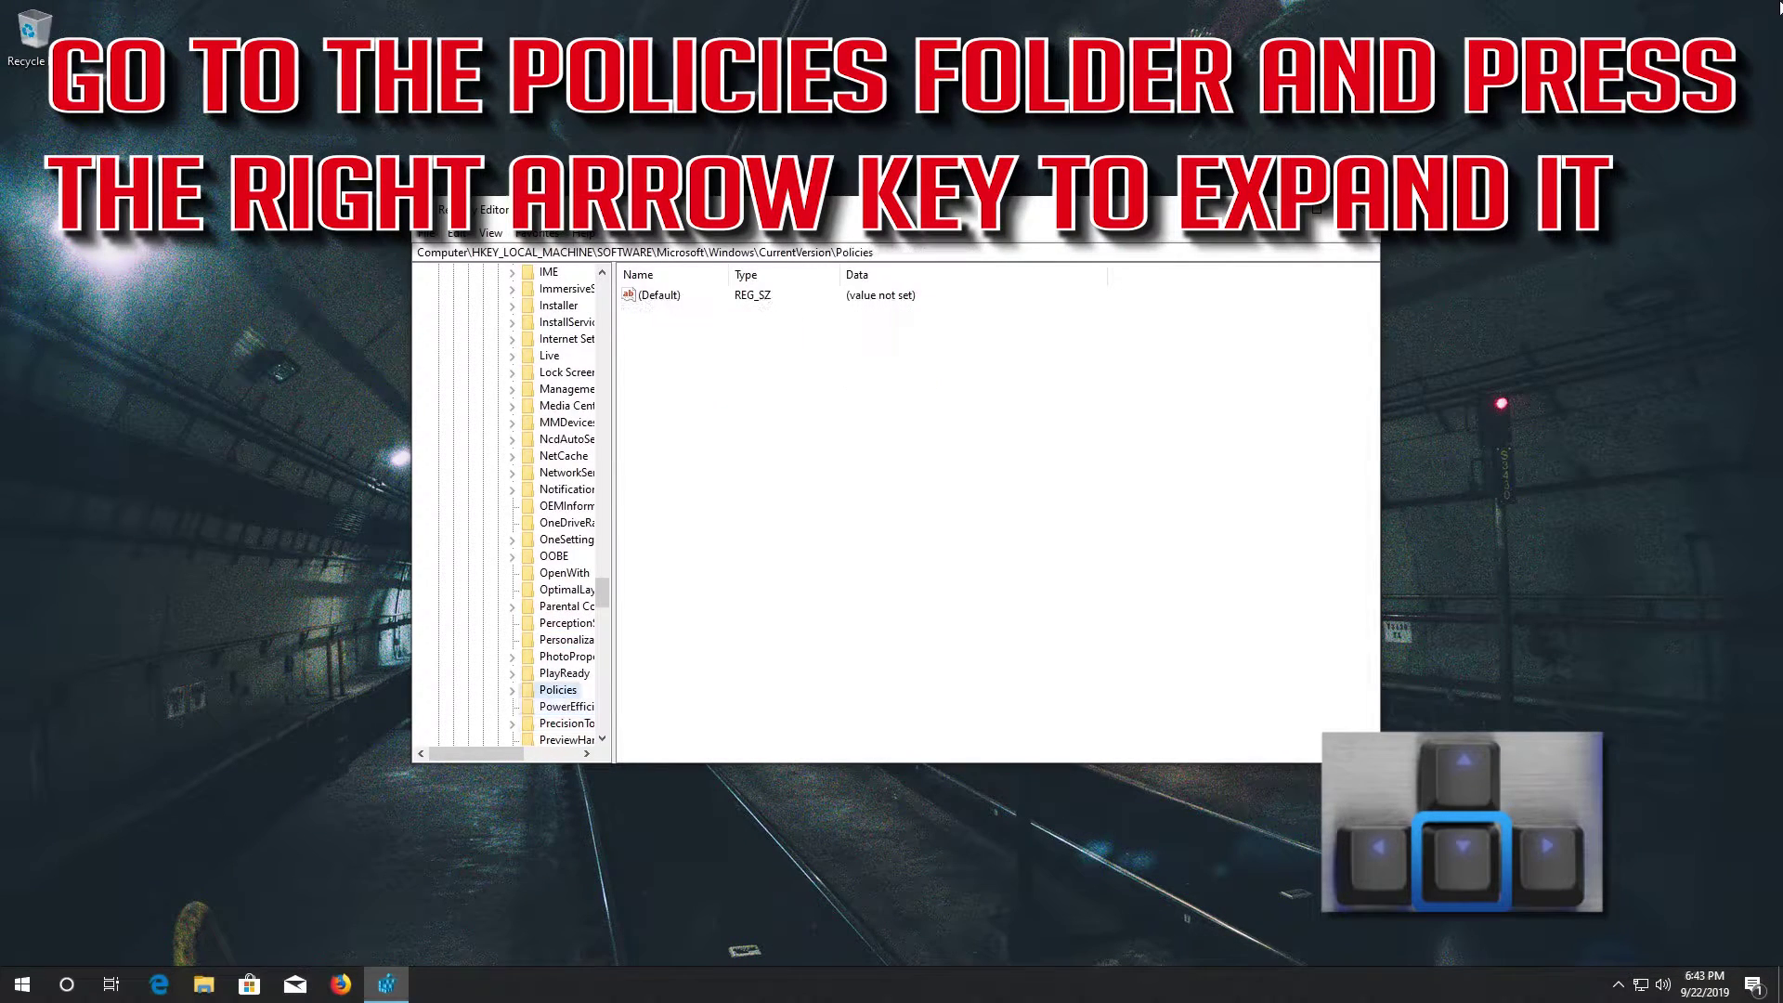
key(Down)
key(Down)
key(Down)
key(Down)
key(Down)
key(Down)
key(Down)
key(Down)
key(Down)
key(Down)
key(Down)
key(Up)
key(Up)
key(Up)
key(Up)
key(Up)
key(Up)
key(Up)
key(Up)
key(Up)
key(Up)
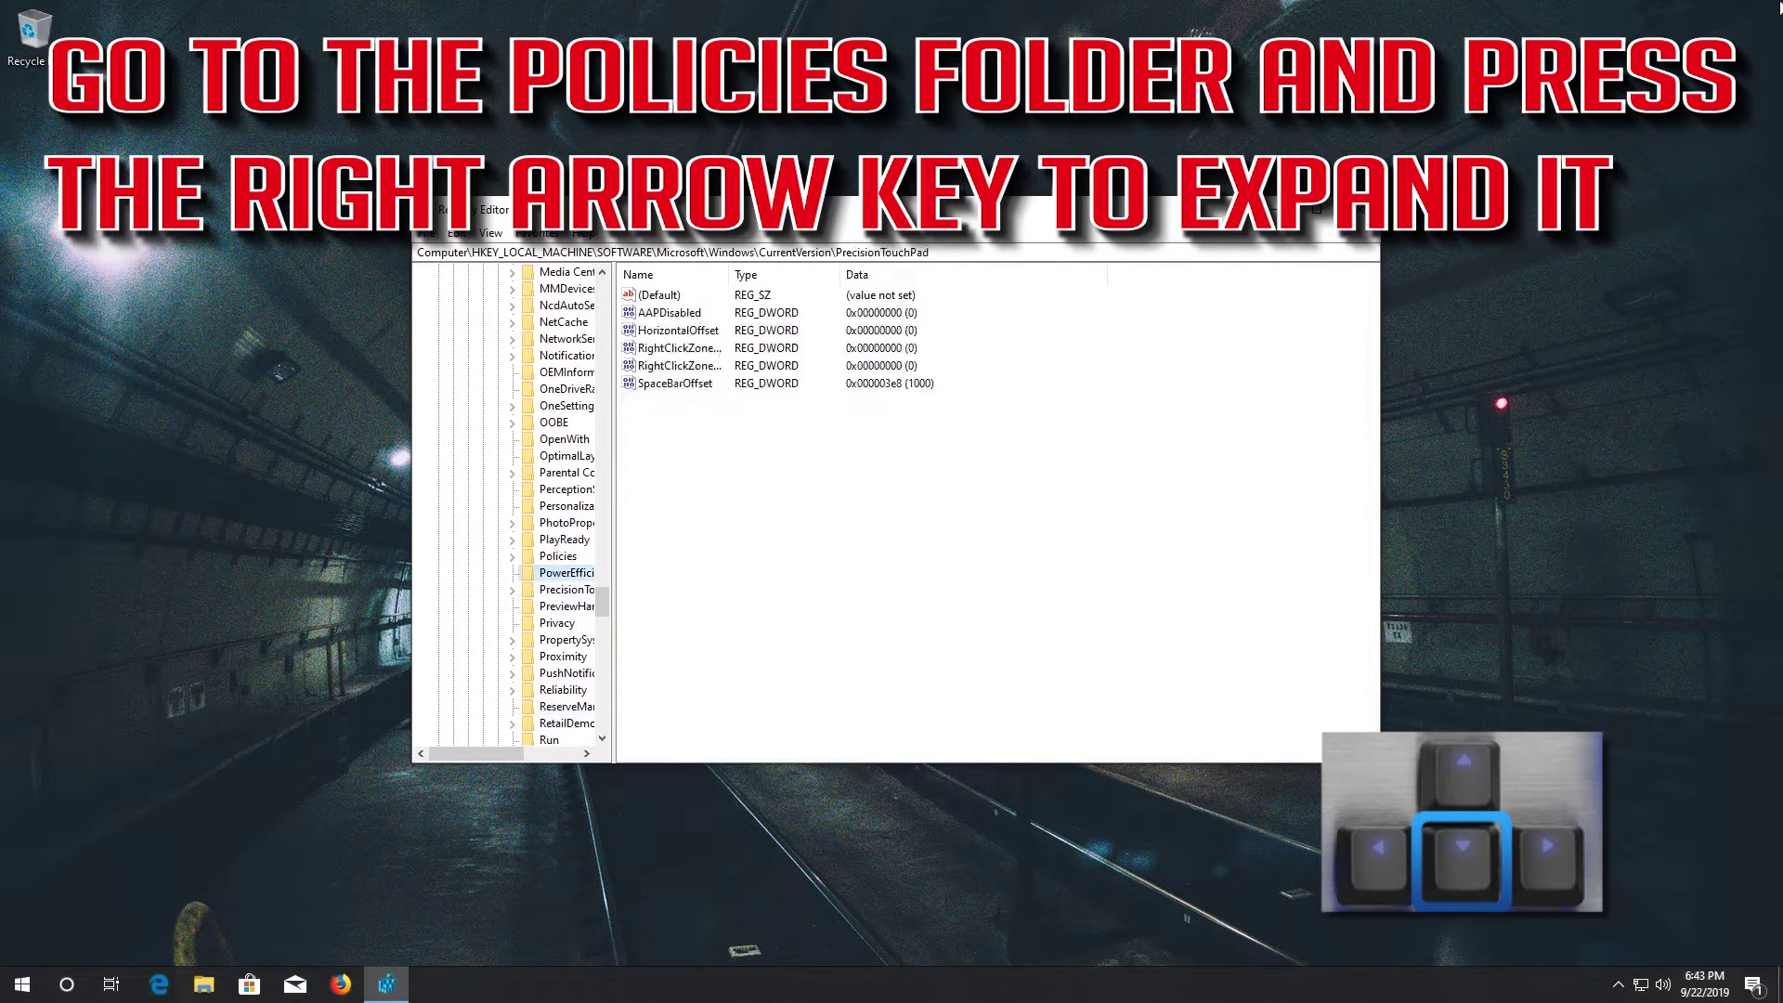
- Expand Policies, select System, and highlight its EnableCursorSuppression value (currently 1)
key(Up)
key(Right)
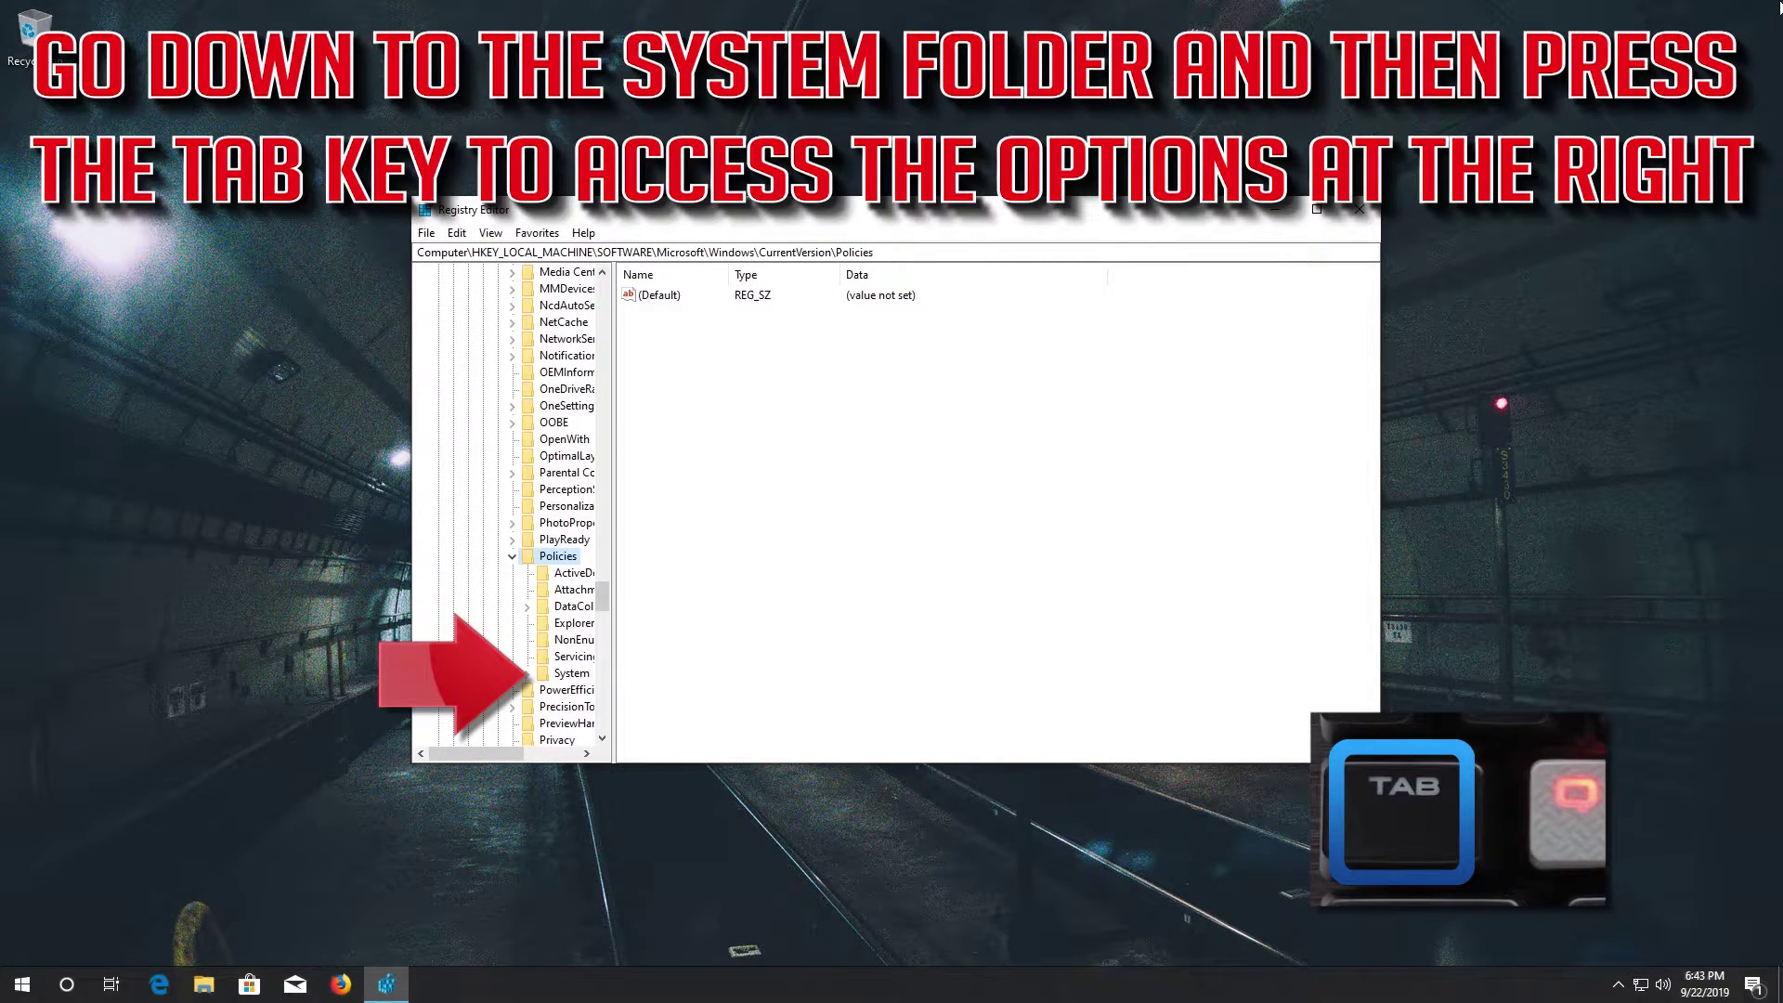
key(Down)
key(Down)
key(Down)
key(Down)
key(Down)
key(Down)
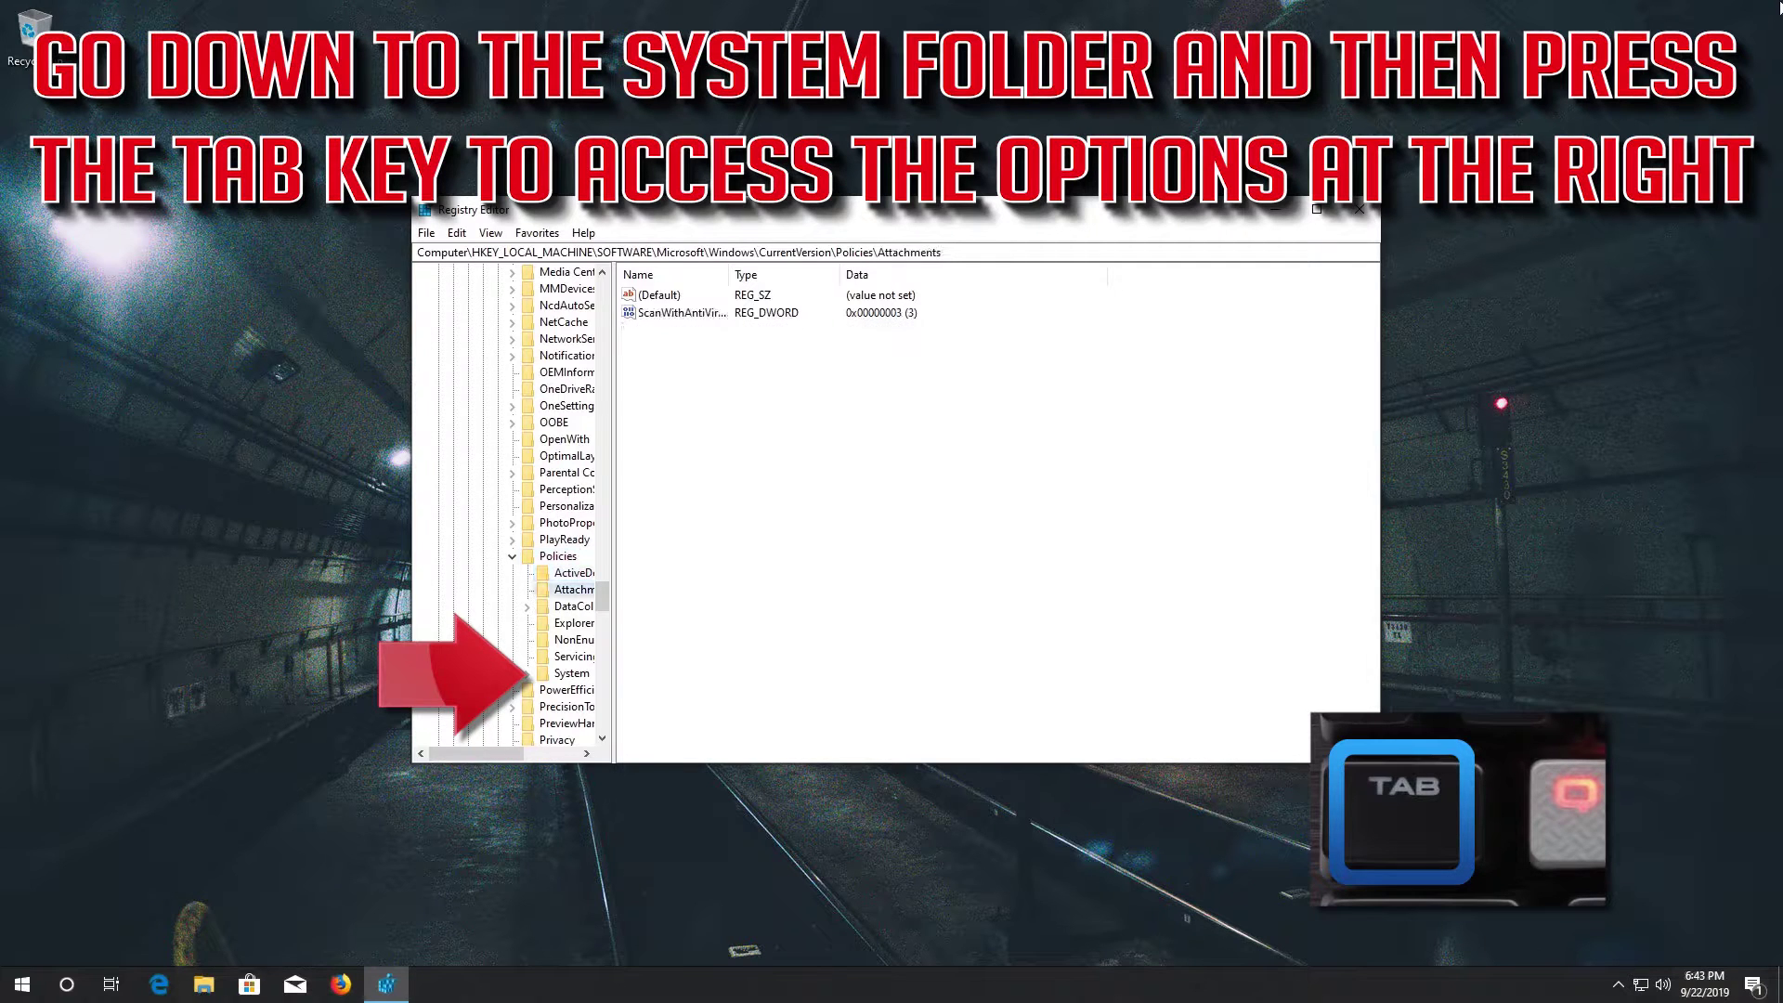
key(Down)
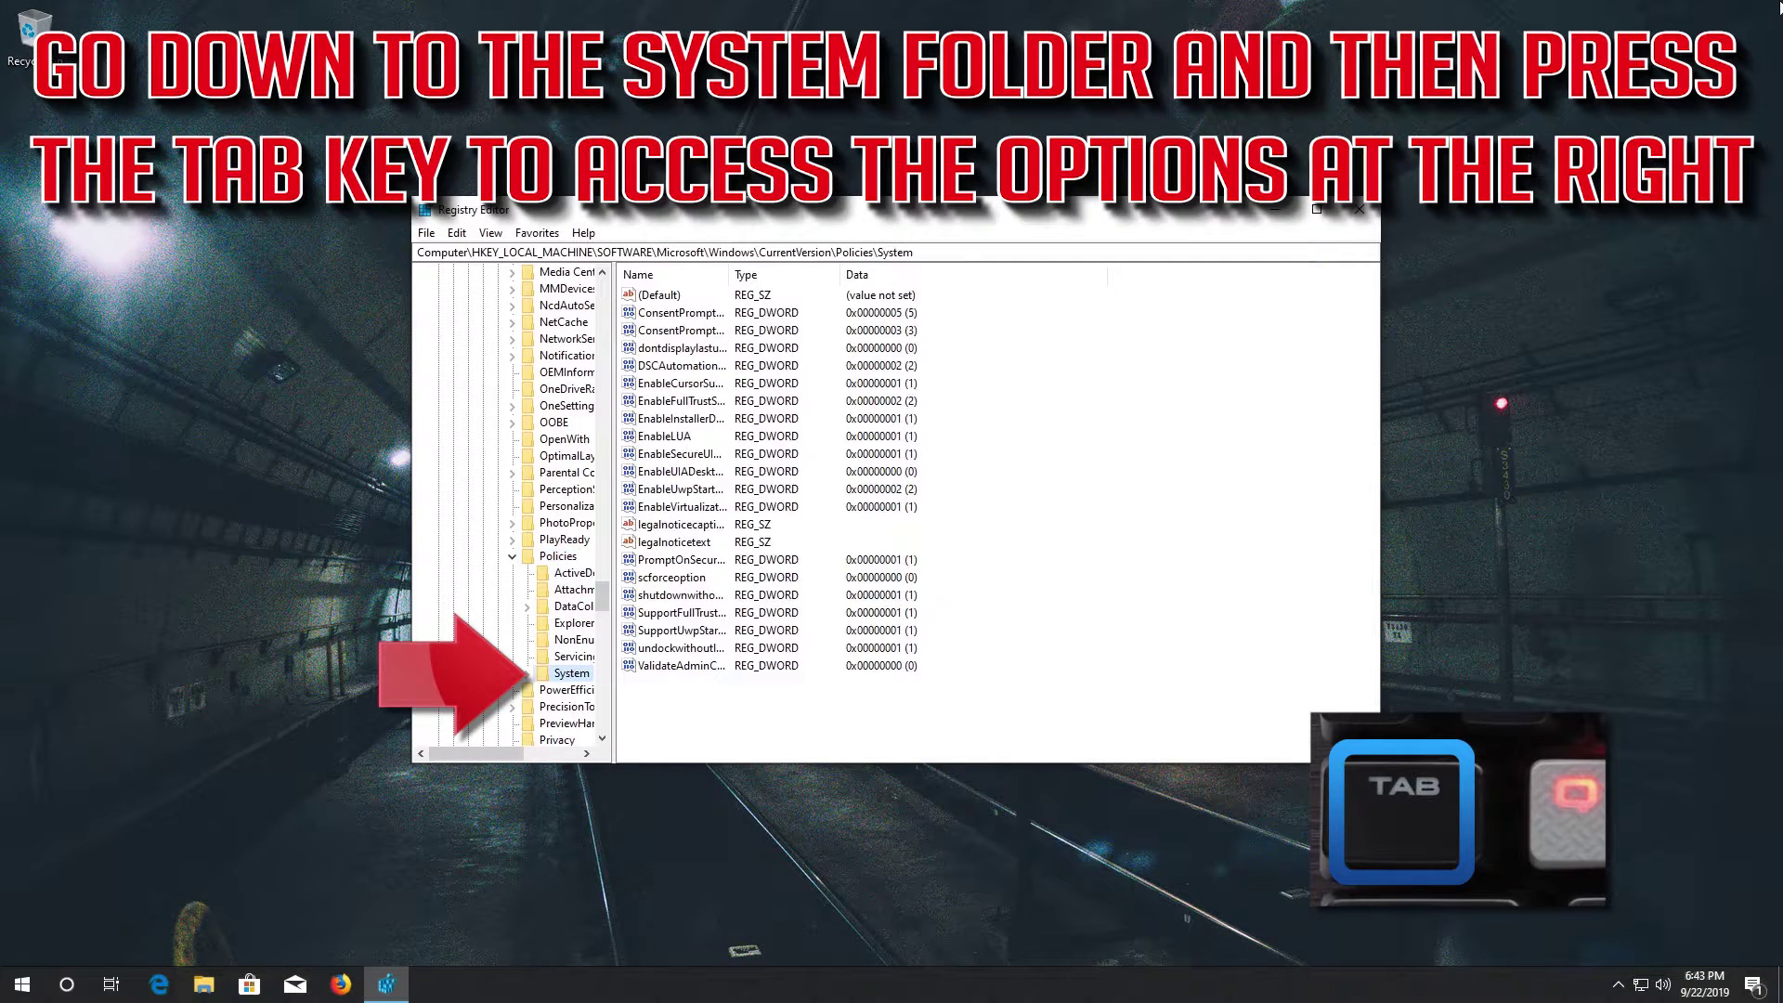
key(Tab)
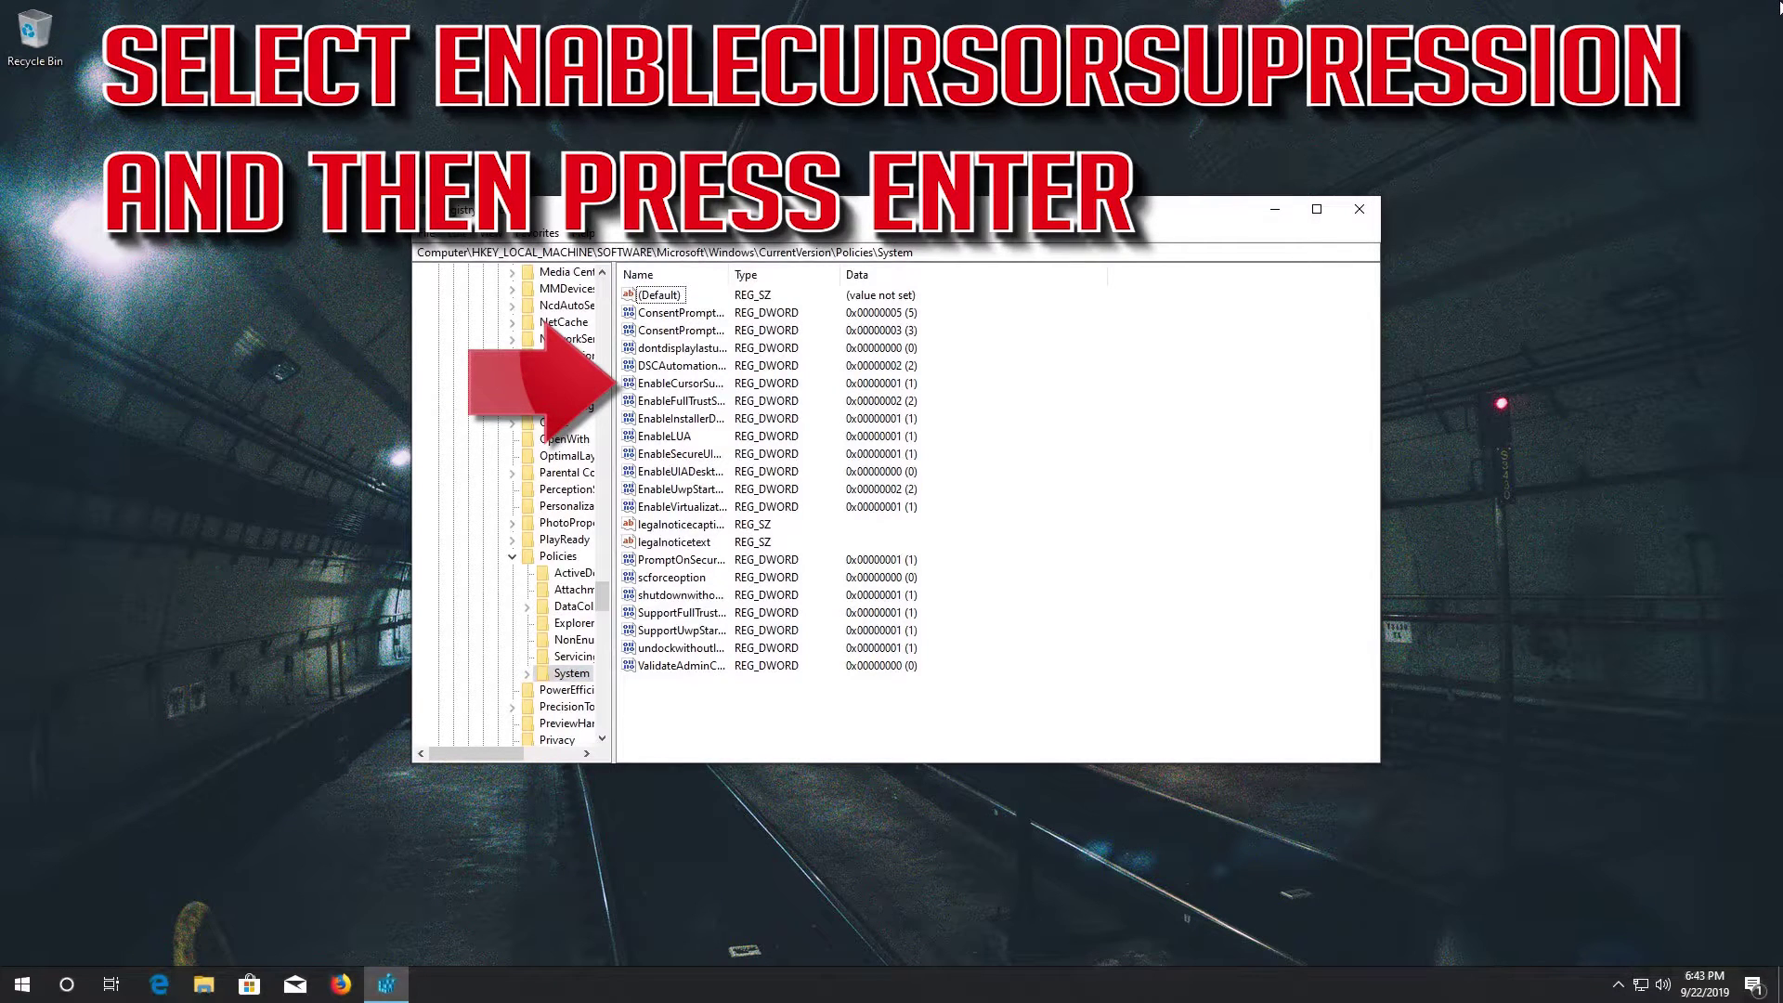
key(Down)
key(Down)
key(Down)
key(Down)
key(Down)
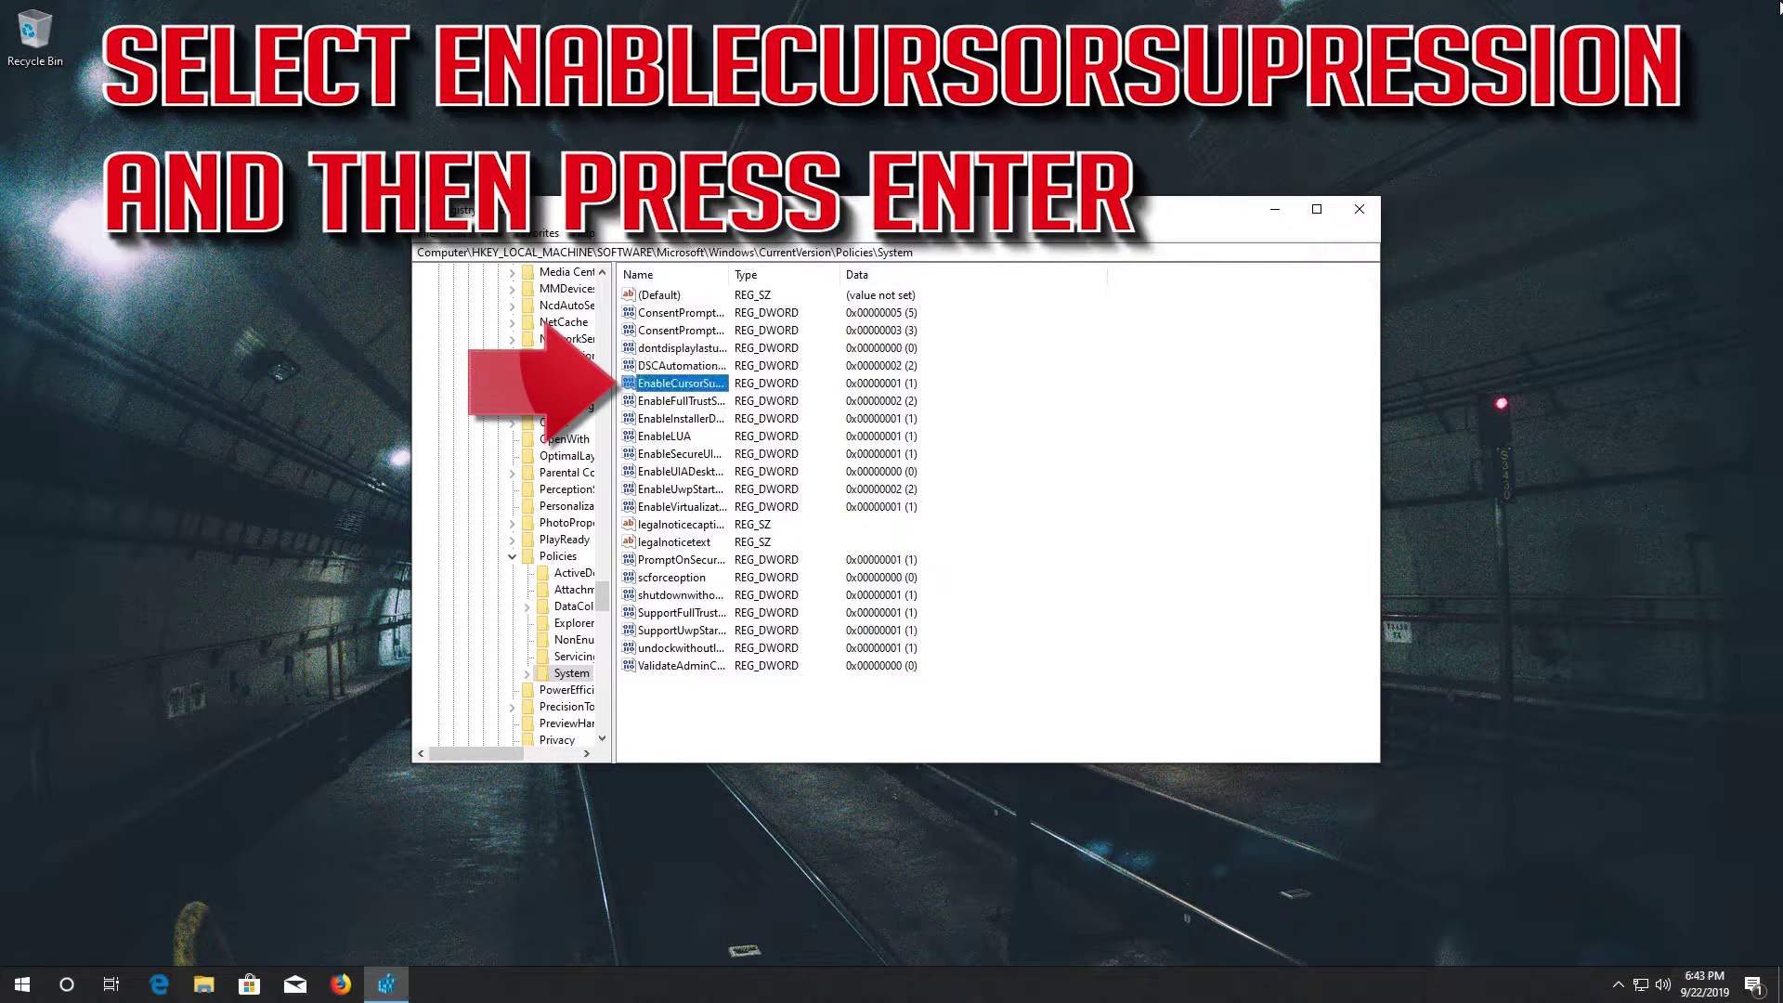
- Change the EnableCursorSuppression value data from 1 to 0
key(Return)
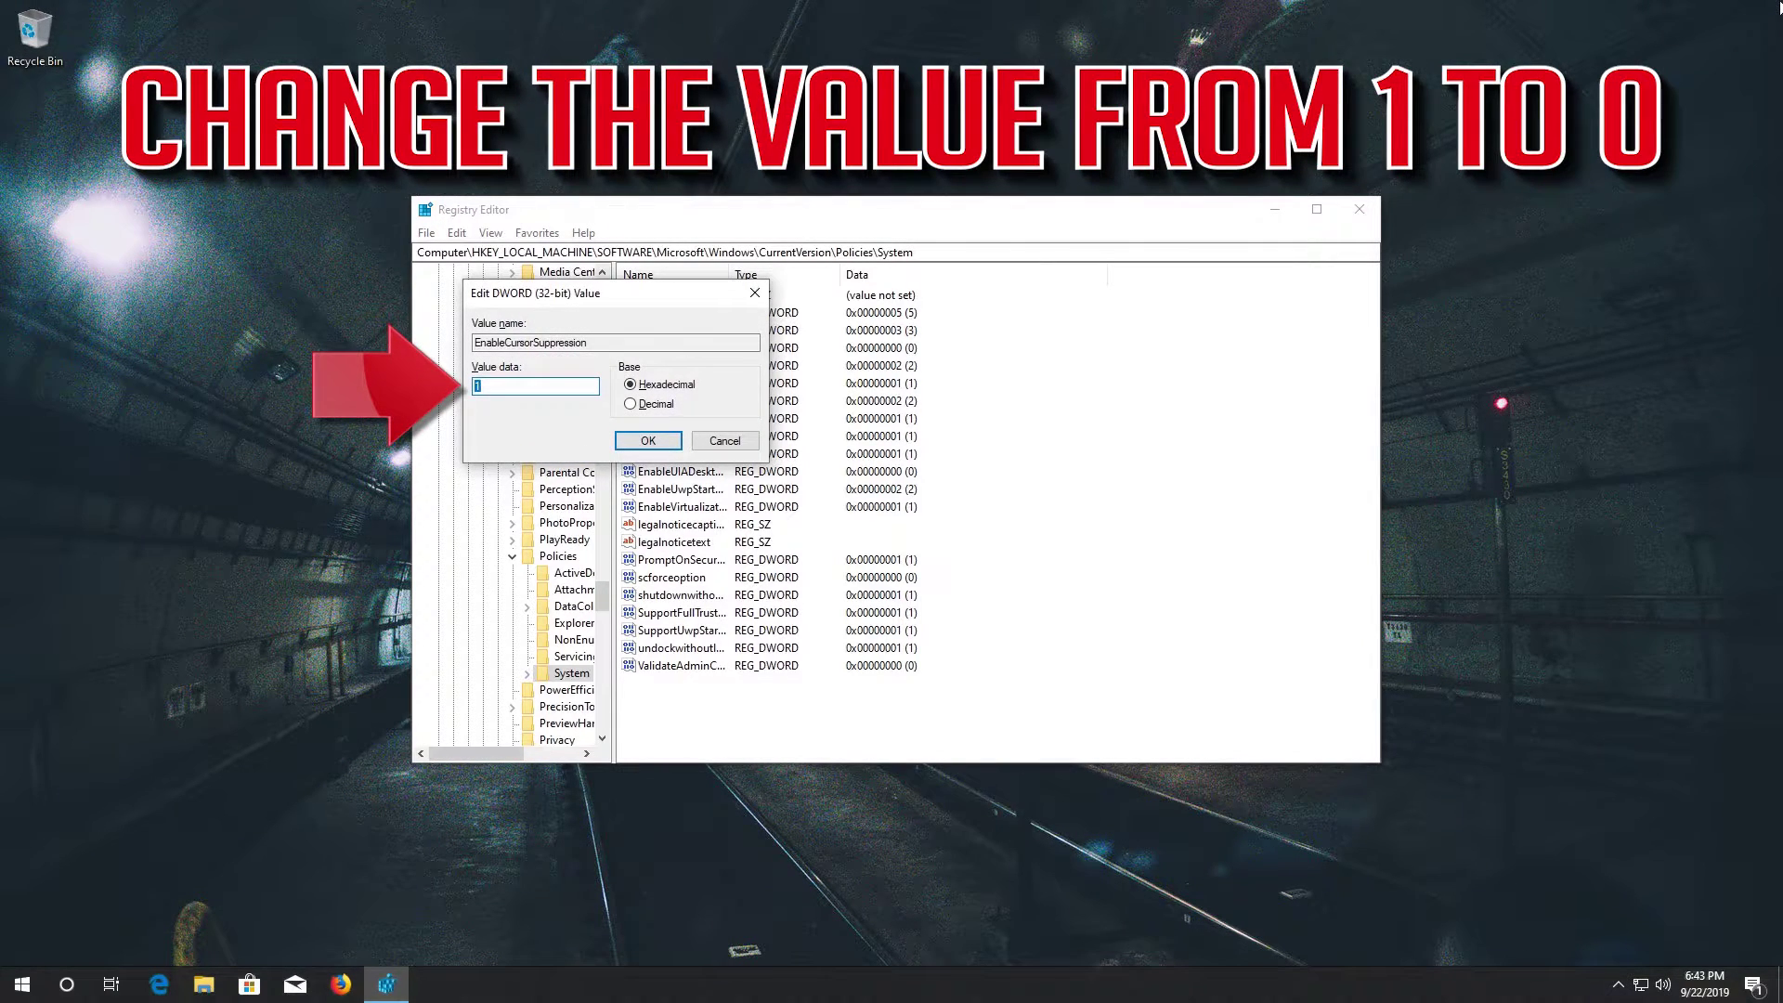
text(0)
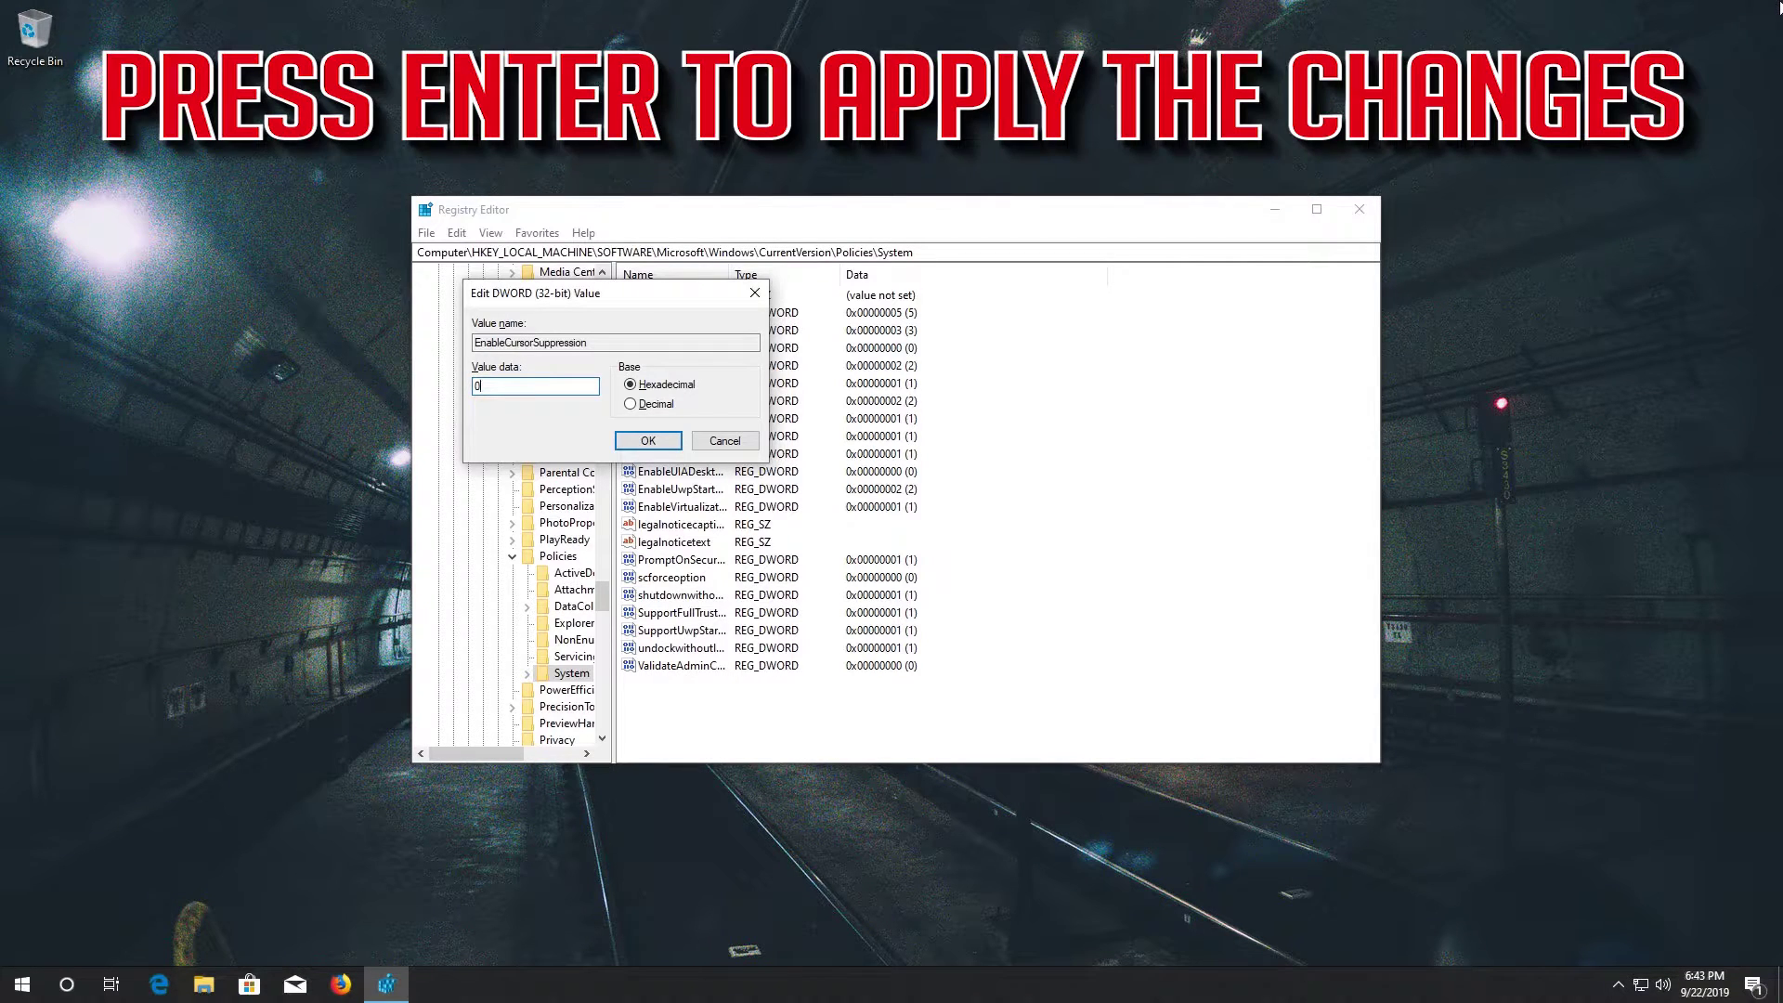
key(Return)
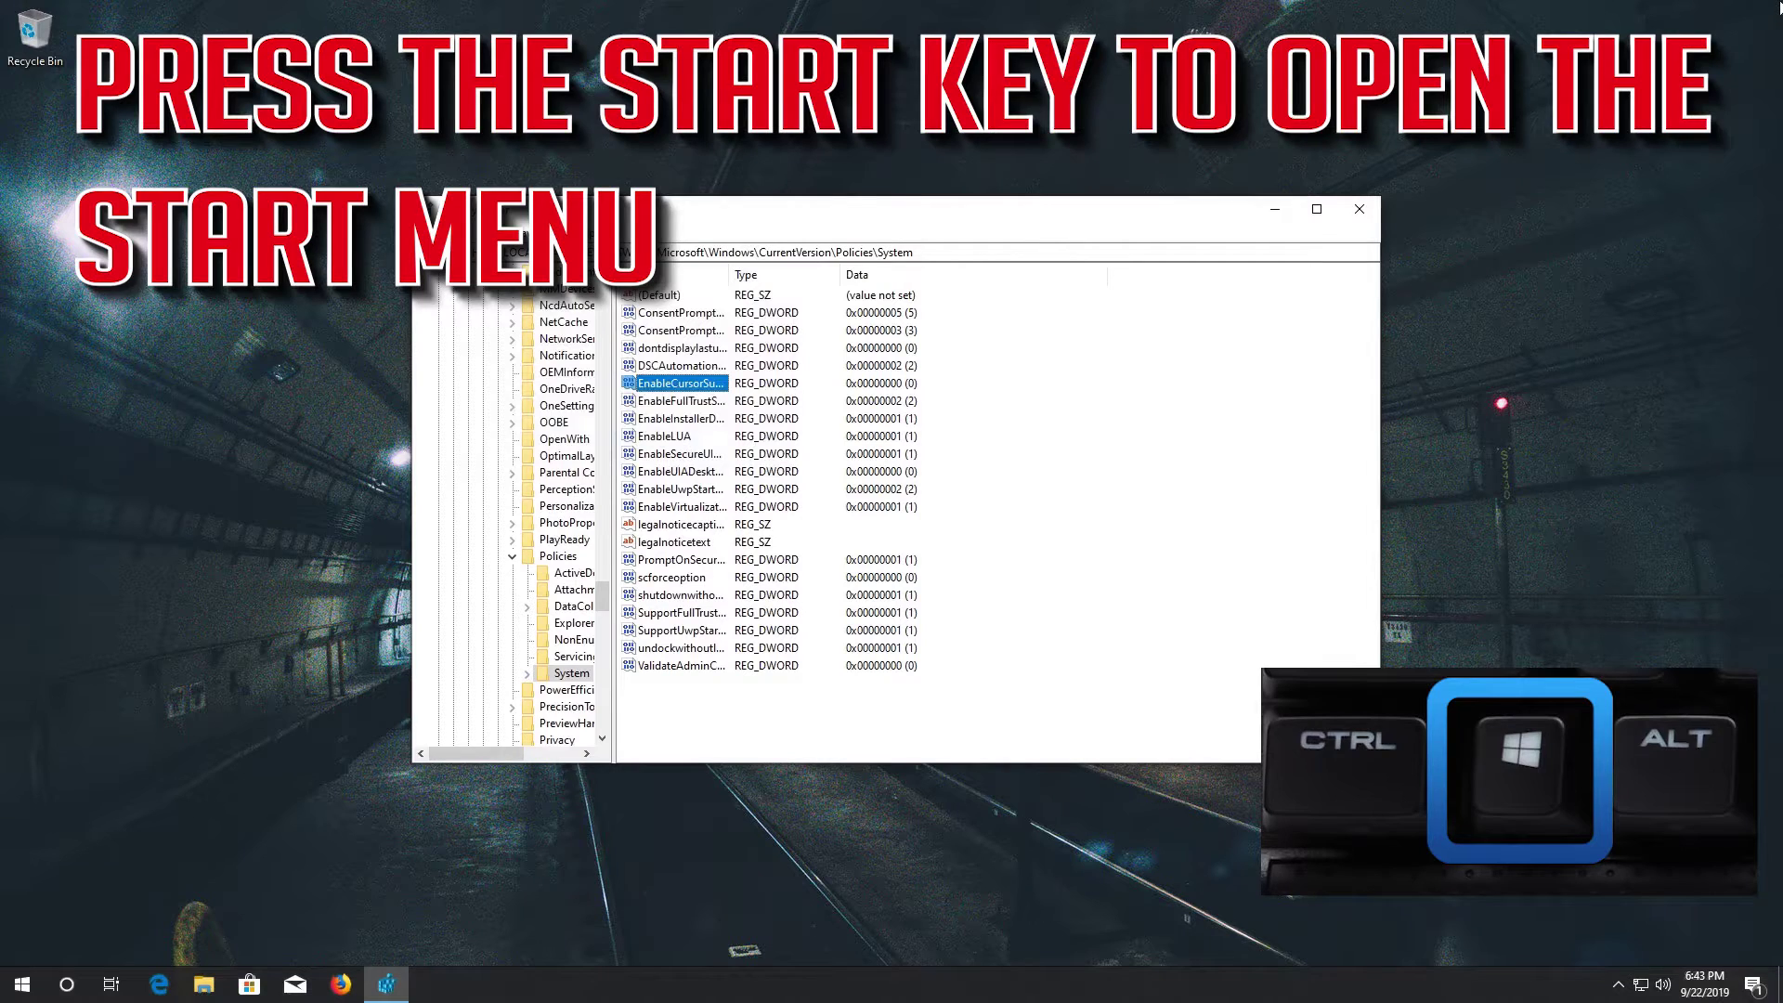
- Open the Start menu's power options to show Shut down and Restart
key(super)
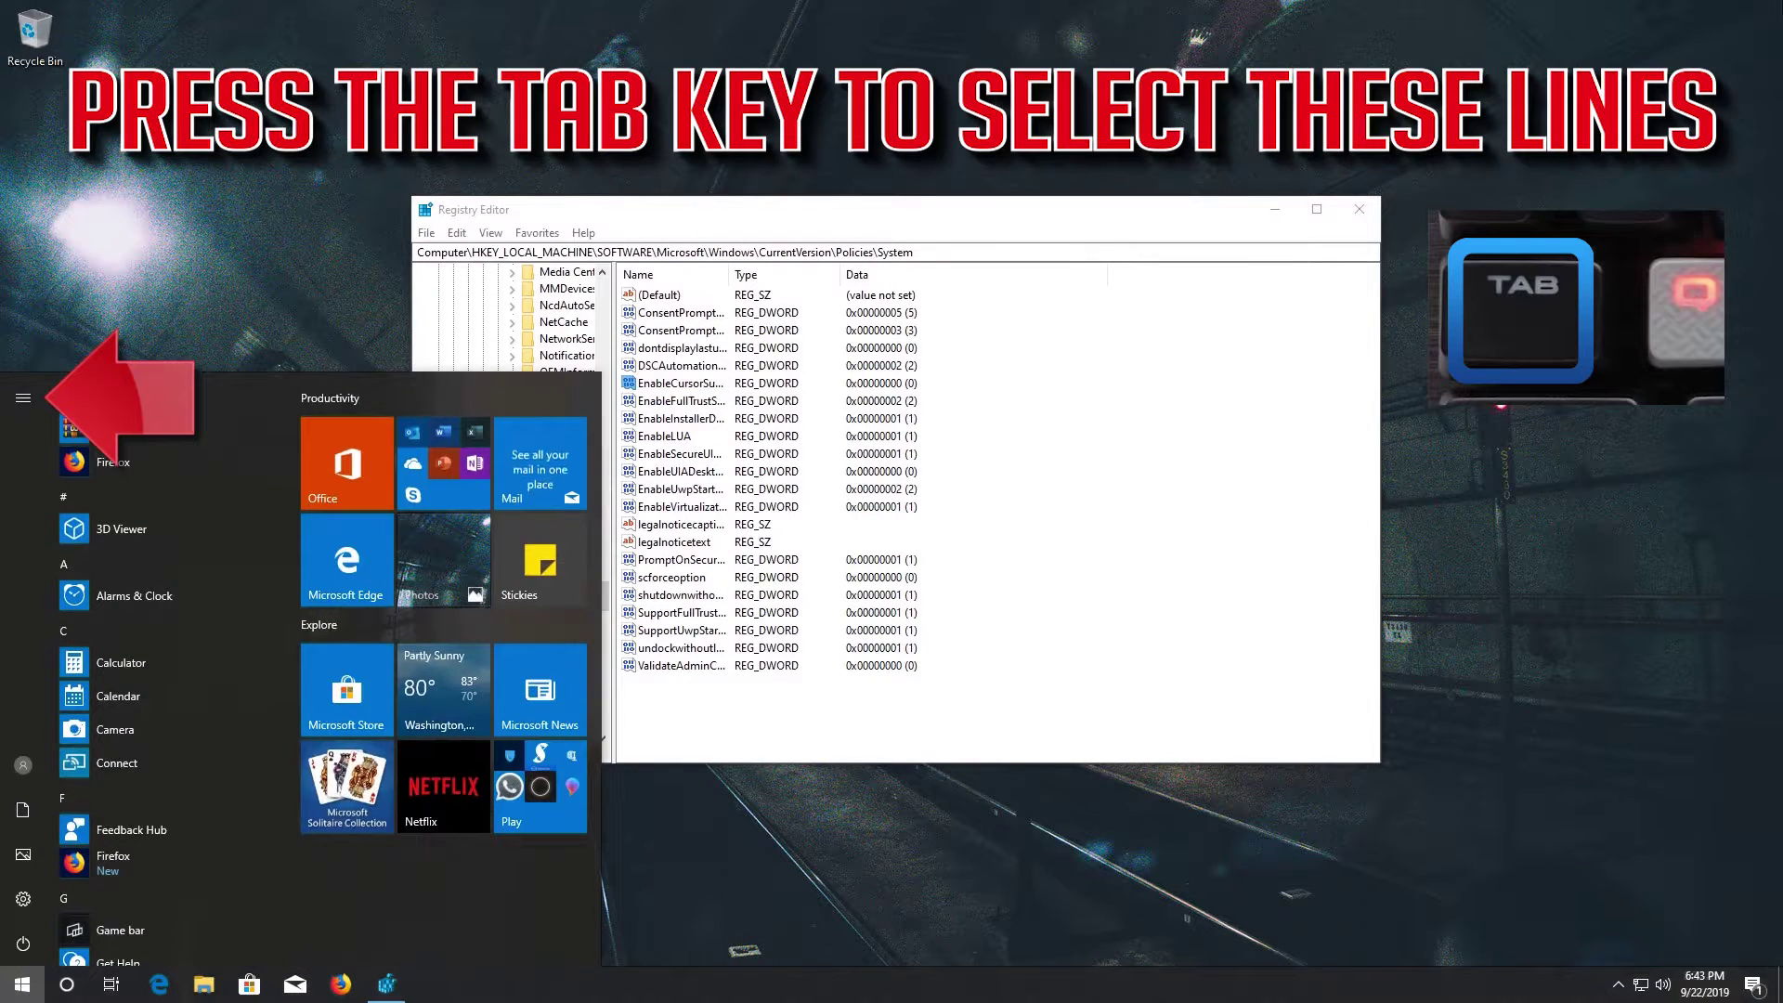
key(Tab)
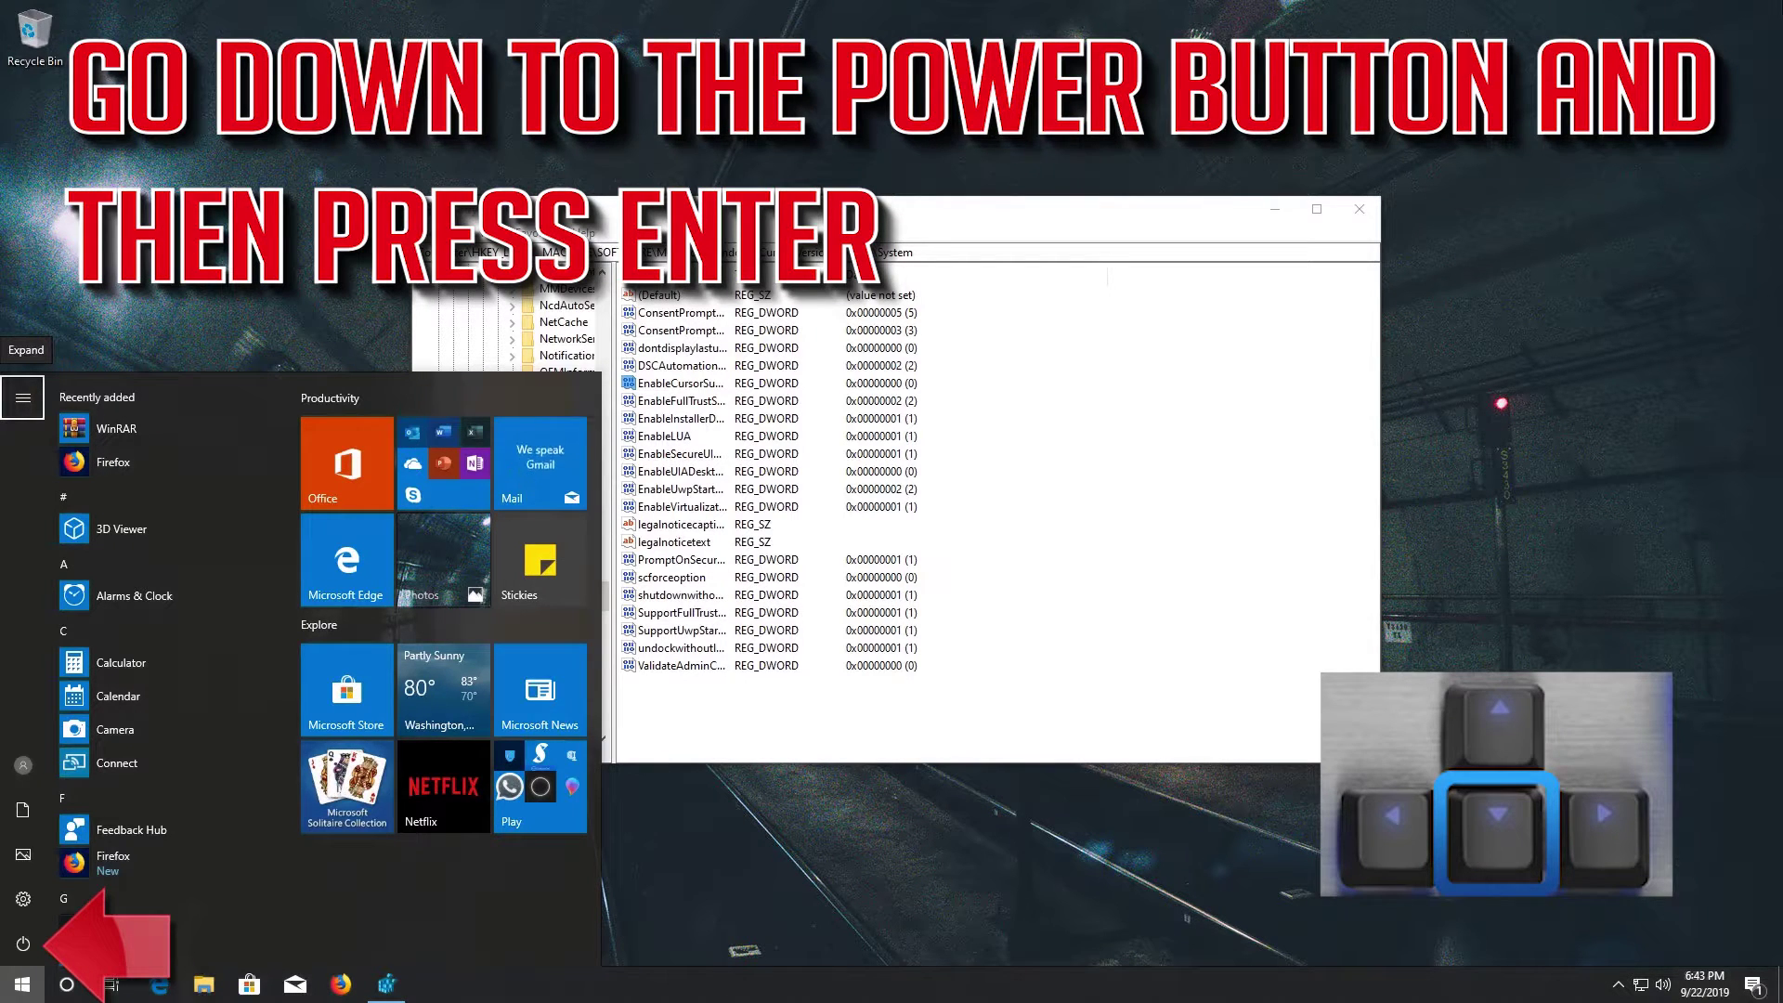
key(Down)
key(Down)
key(Down)
key(Down)
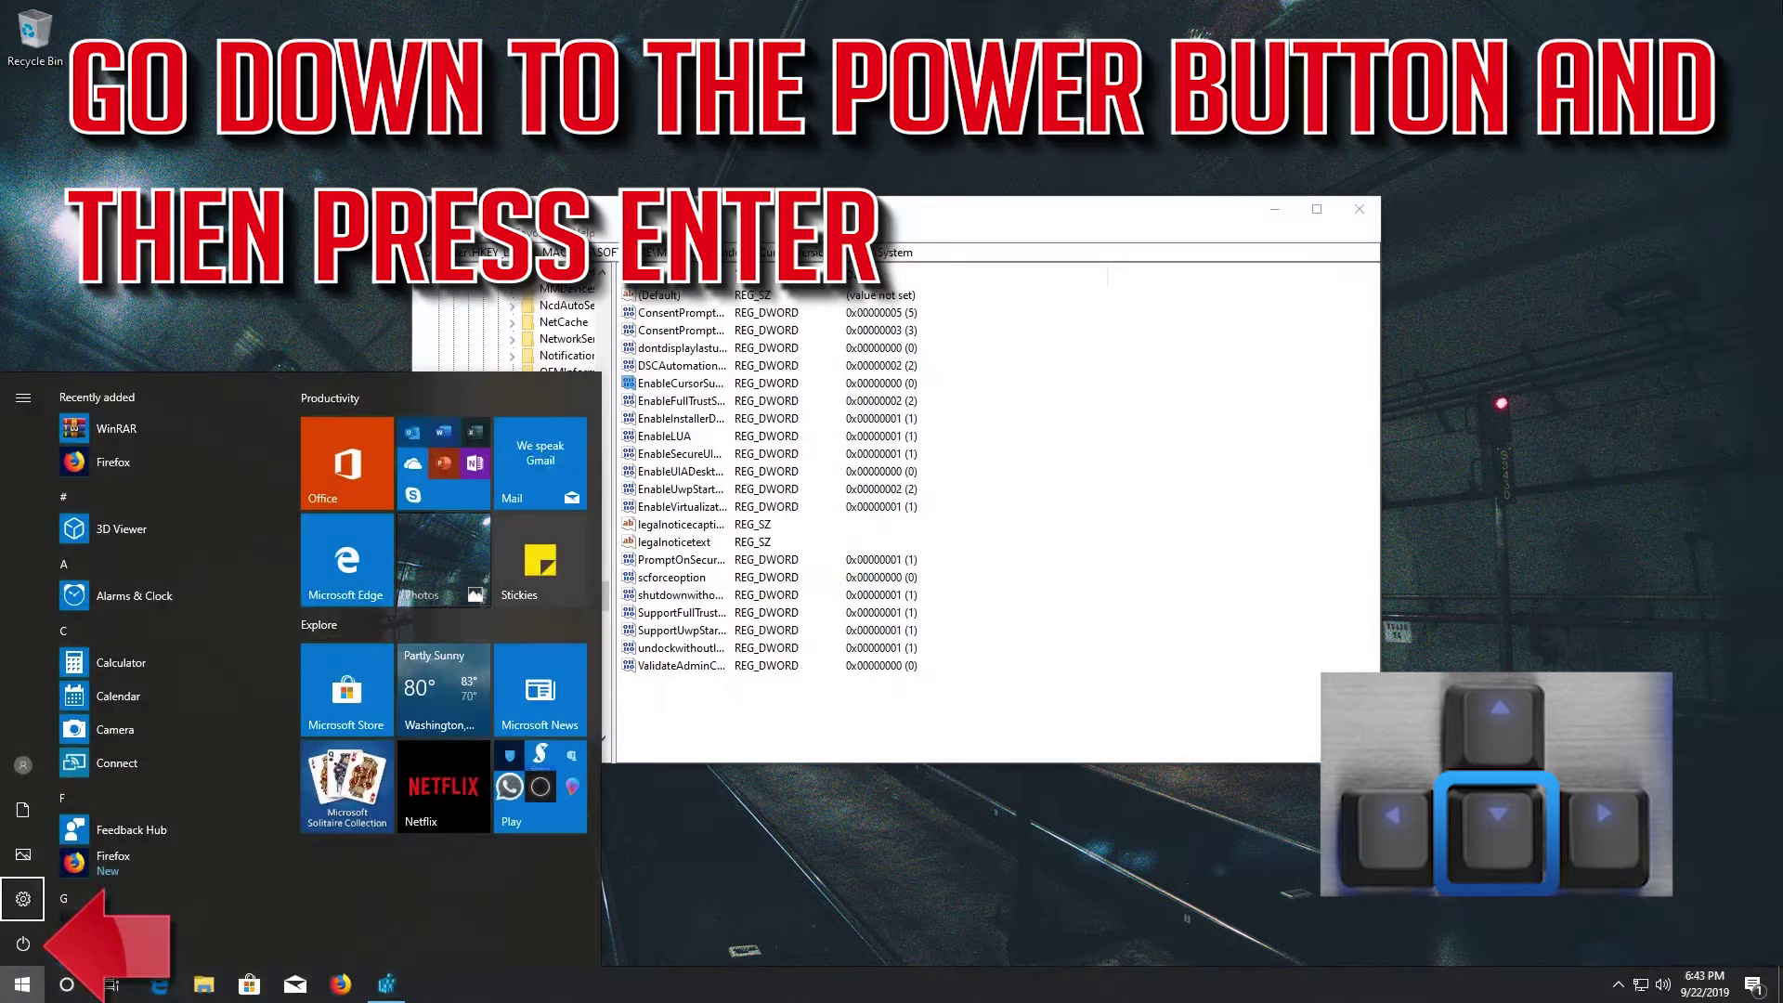
key(Down)
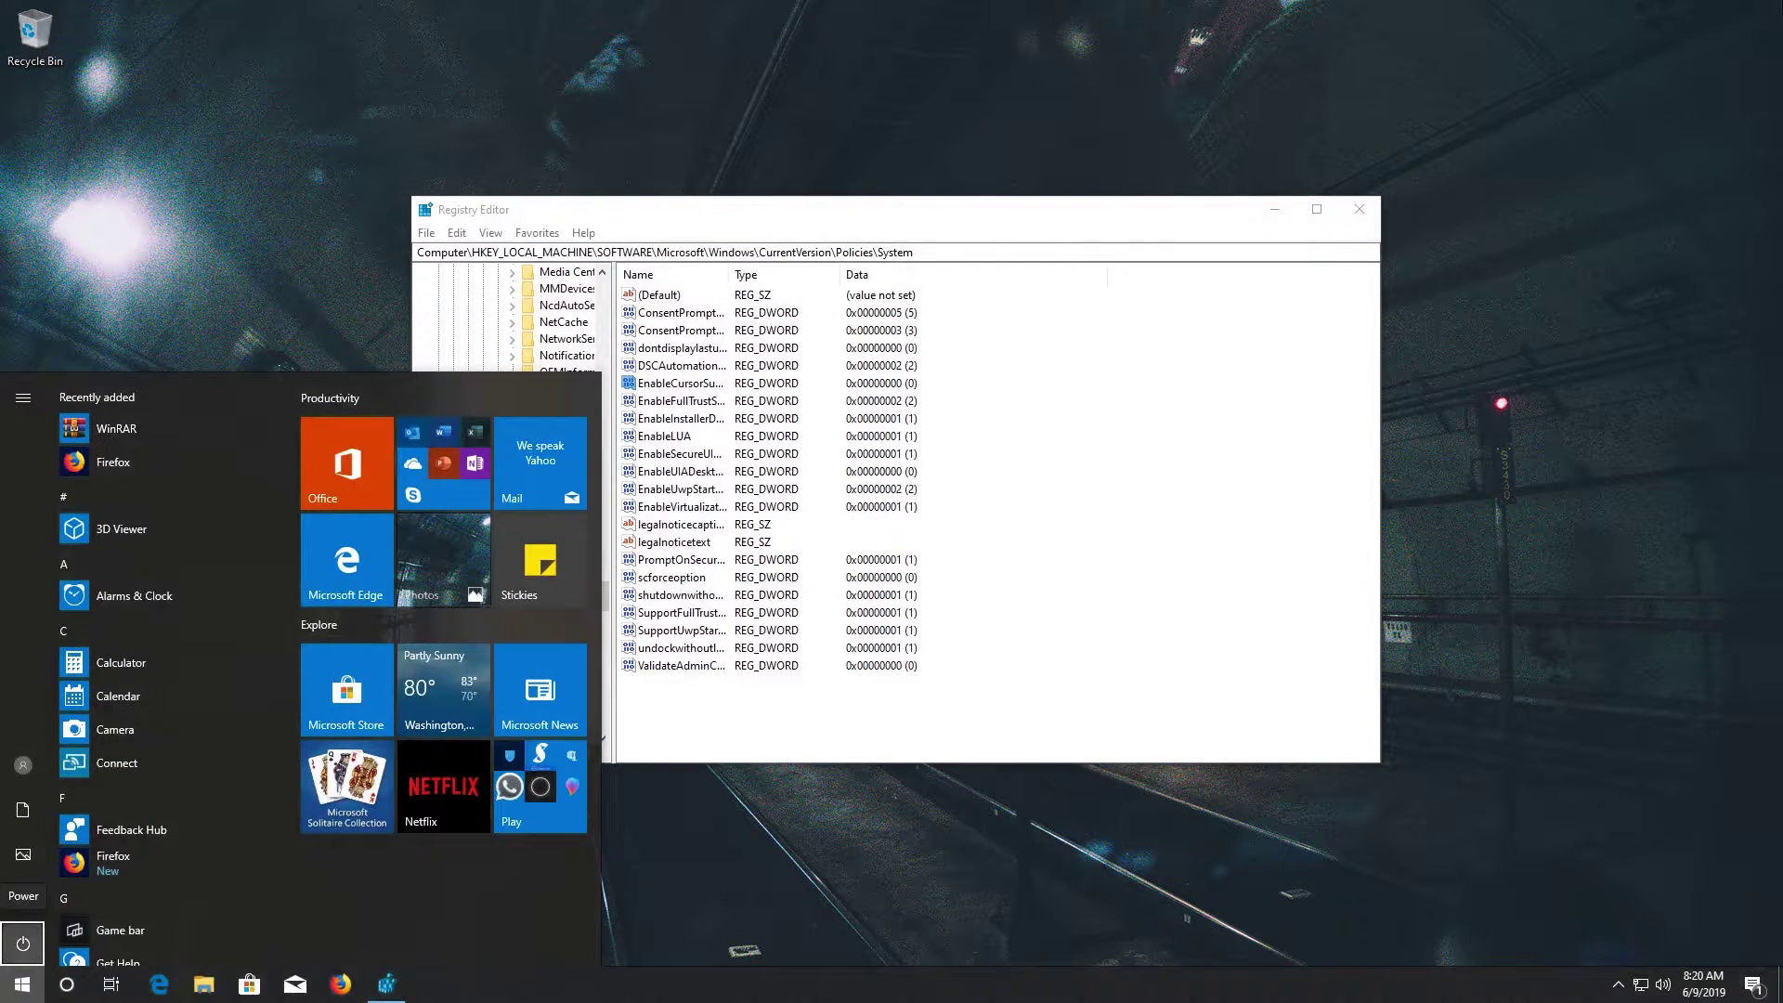
key(Return)
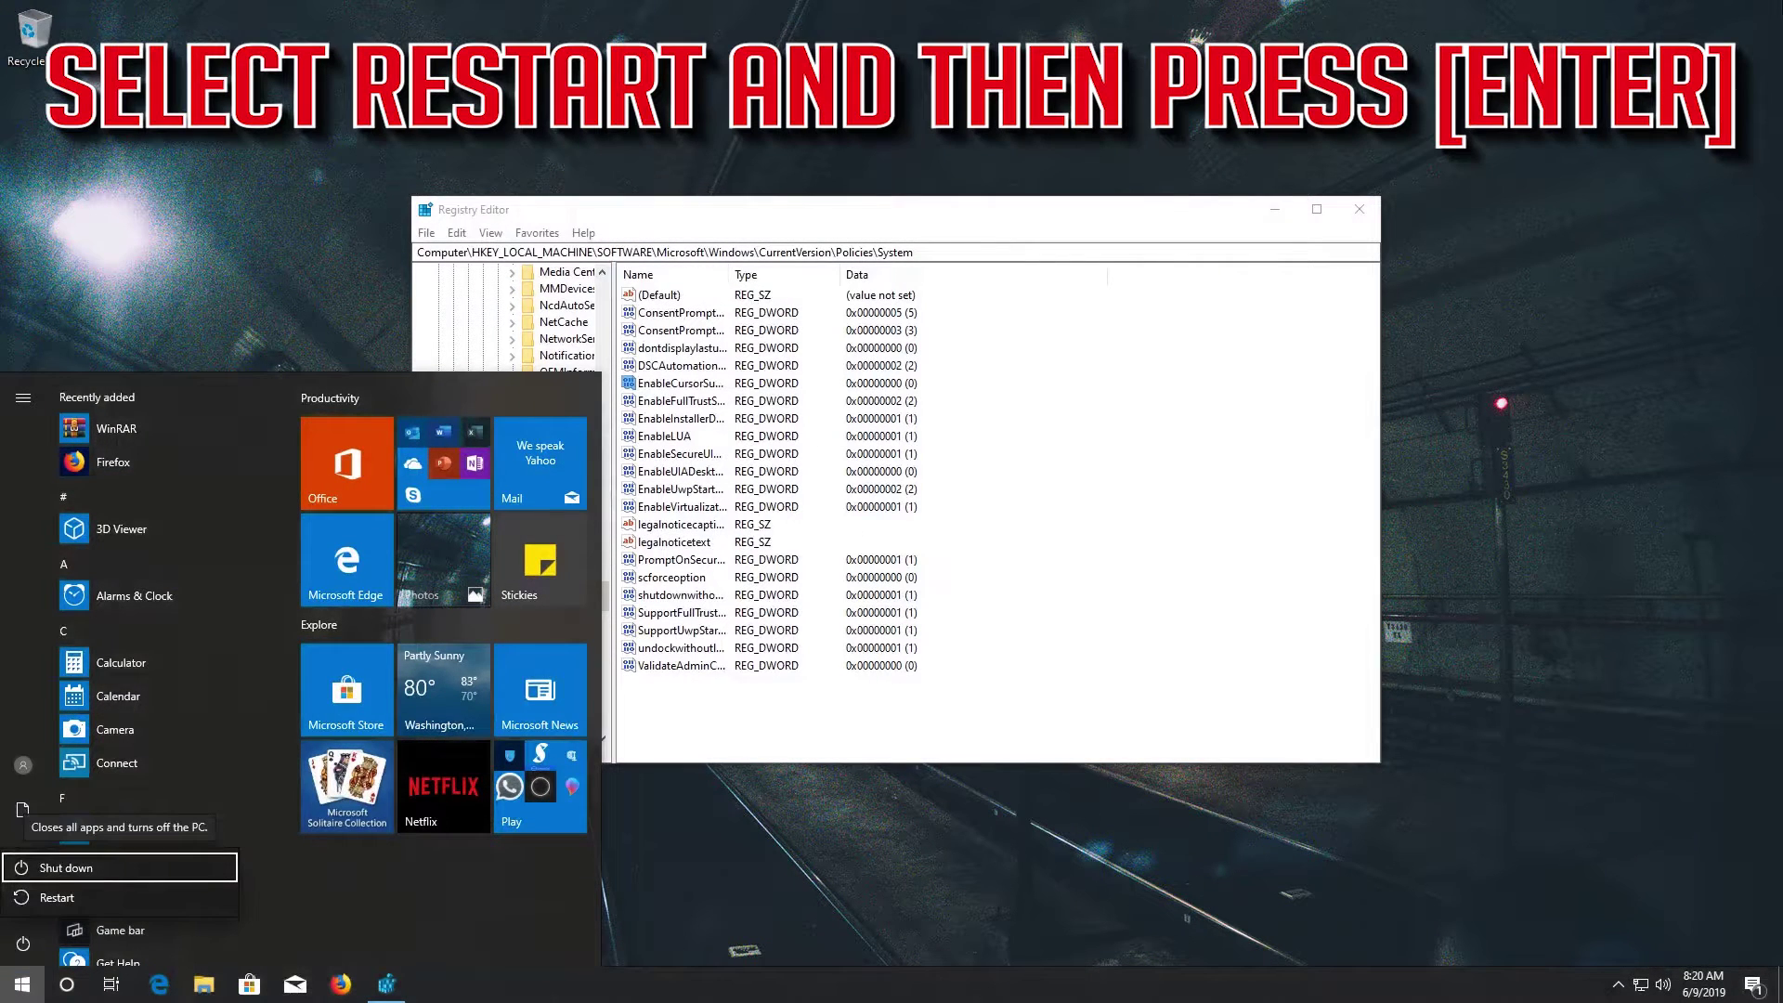
key(Down)
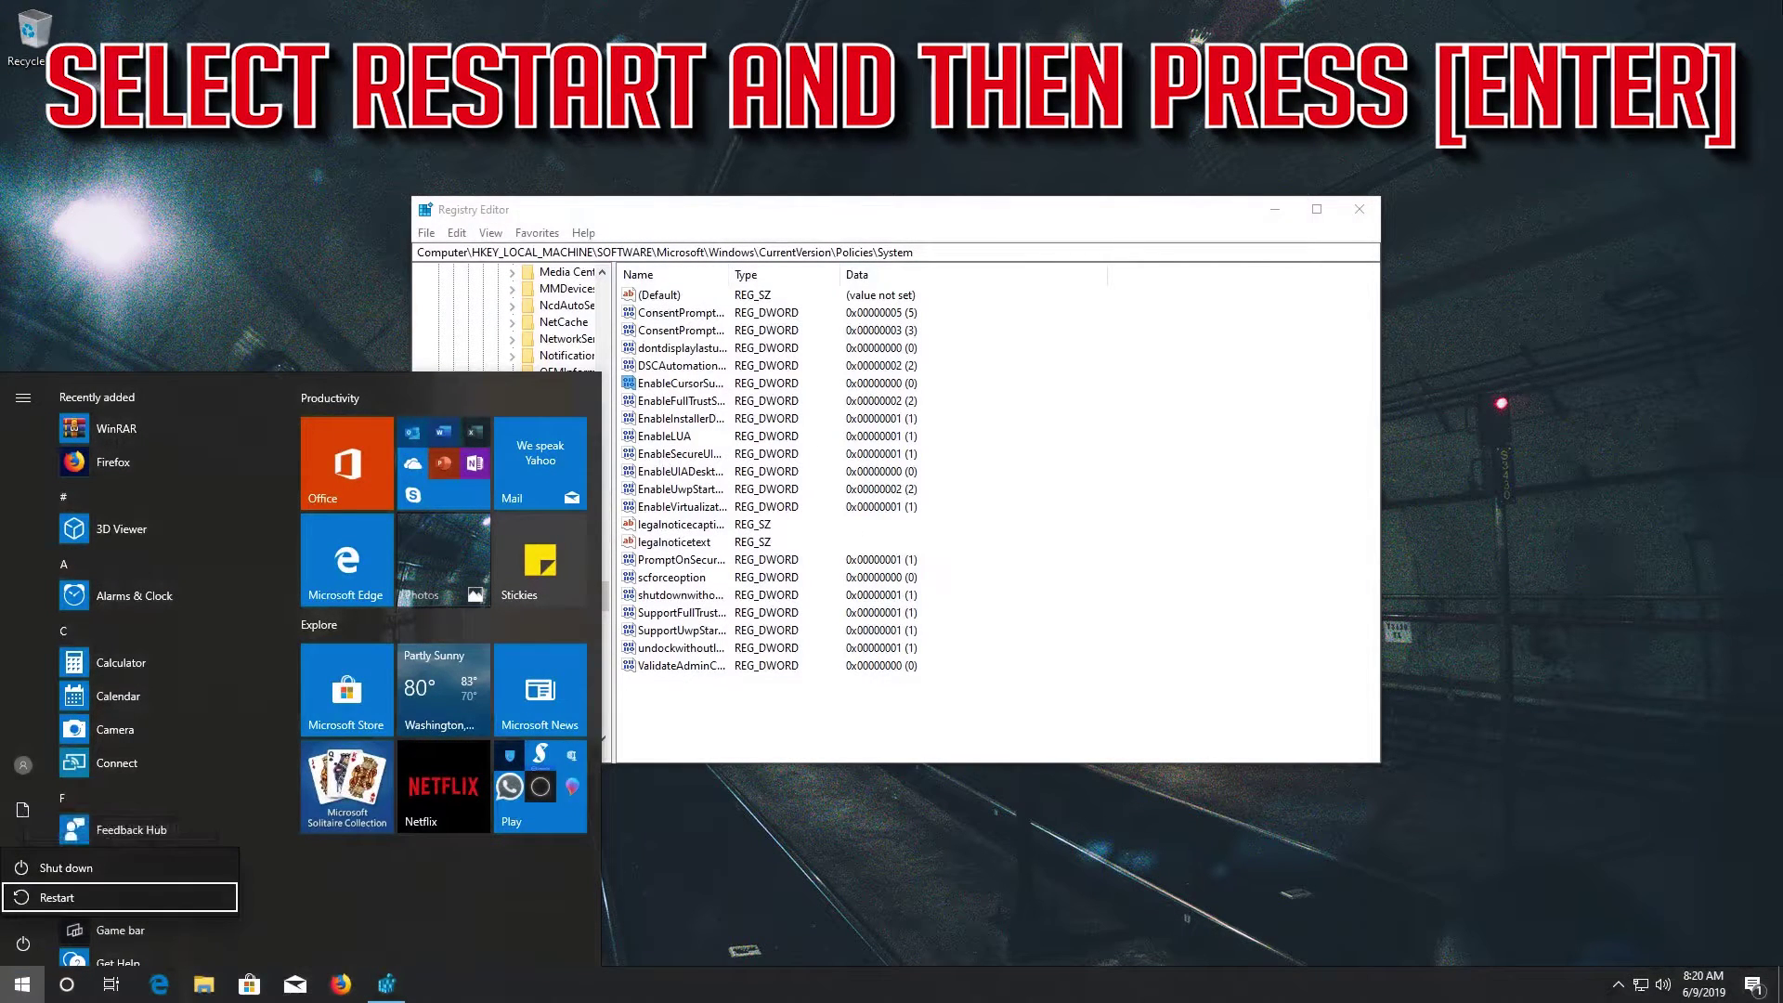